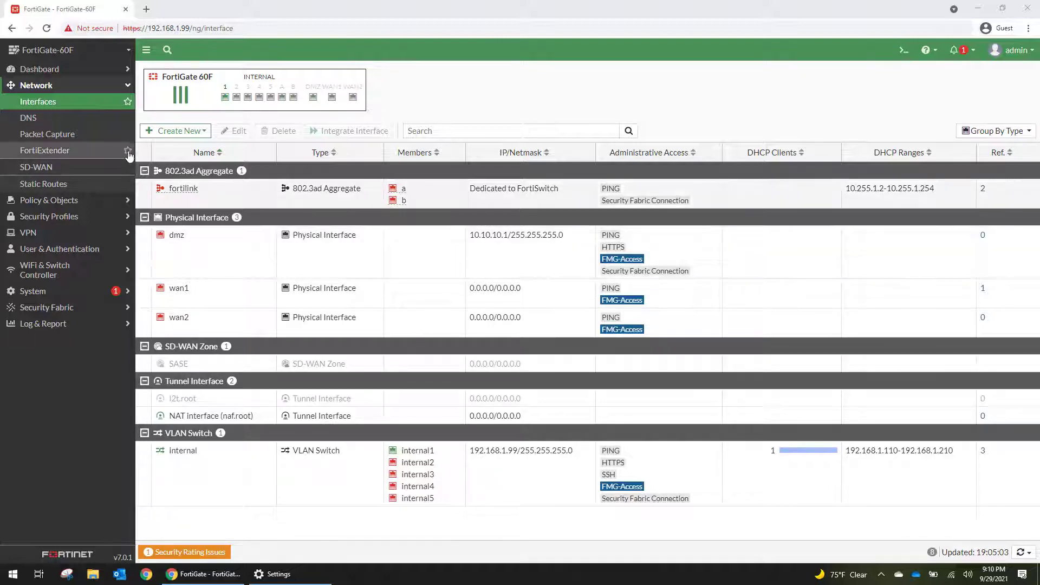
Start a new SD-WAN member and find wan1 missing from the available interfaces
{"action": "left_click", "coordinate": [39, 170]}
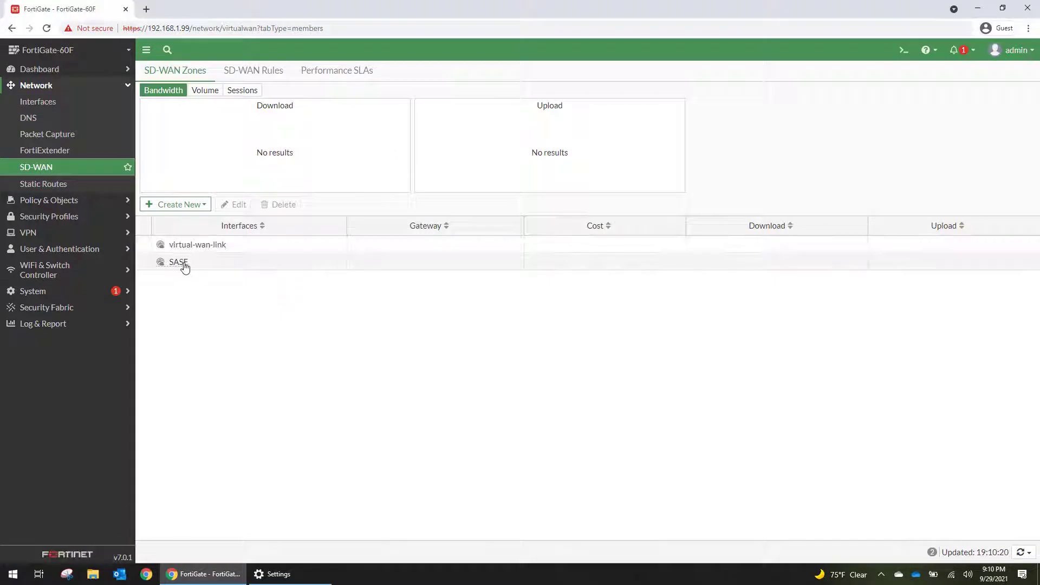
{"action": "left_click", "coordinate": [204, 204]}
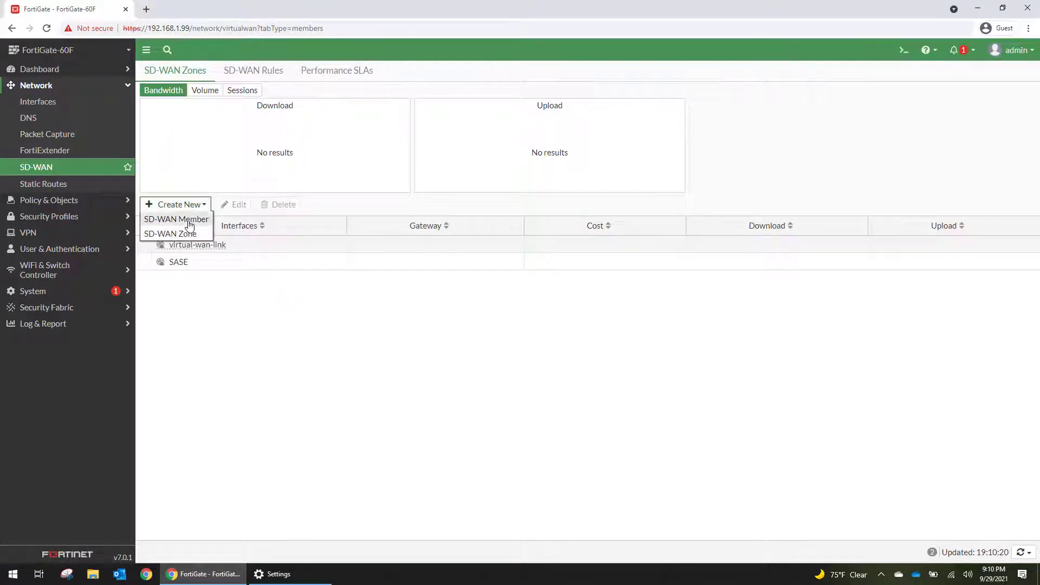
{"action": "left_click", "coordinate": [176, 219]}
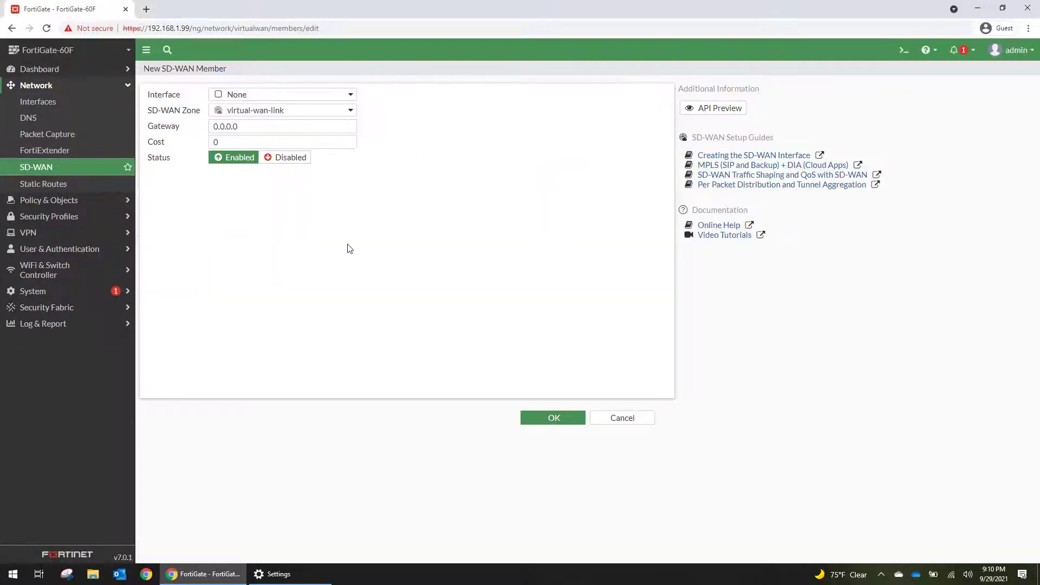
{"action": "left_click", "coordinate": [279, 95]}
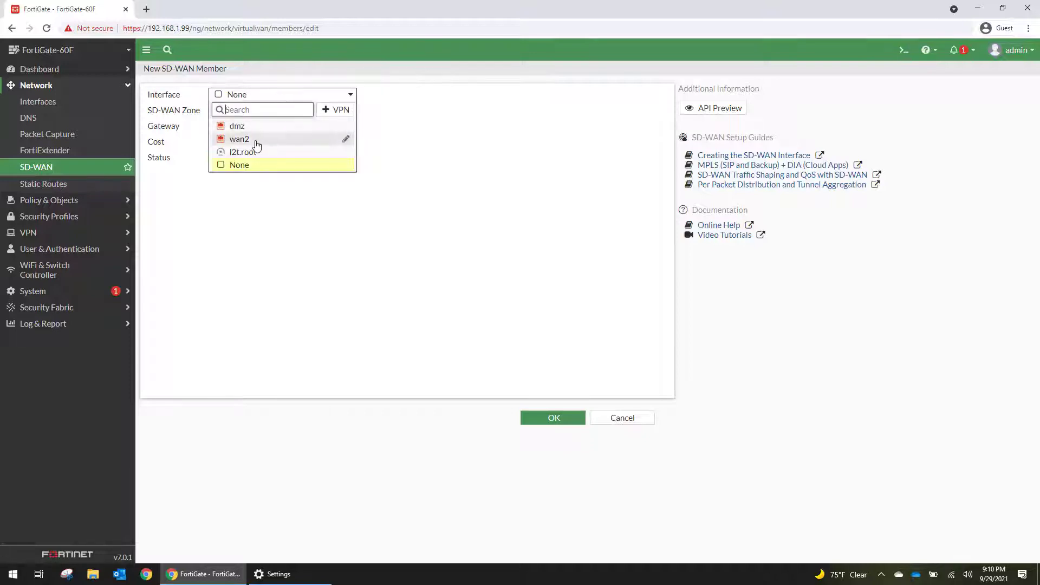
{"action": "mouse_move", "coordinate": [257, 145]}
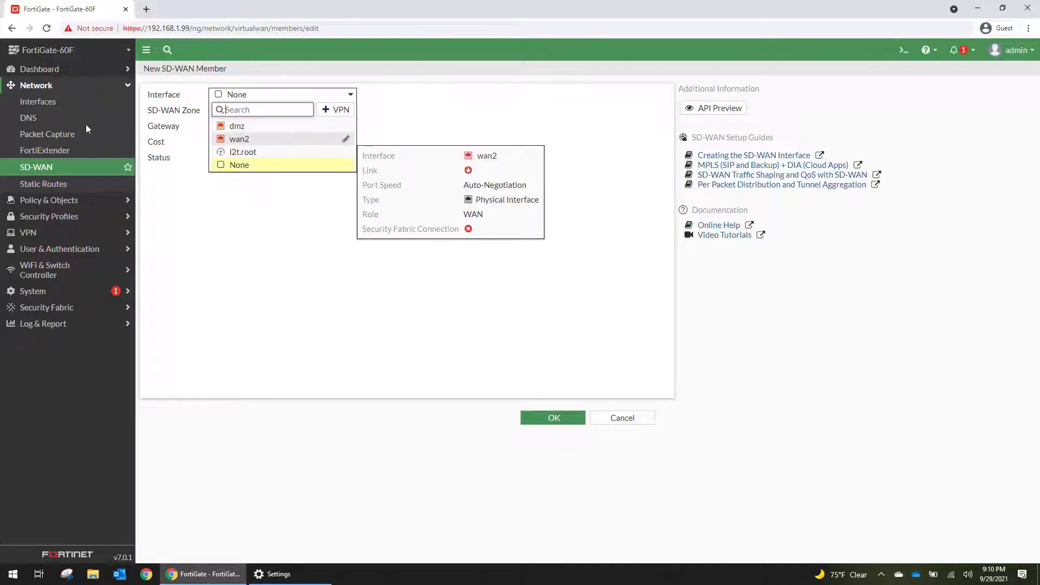
Check wan1's references in the interfaces list to confirm firewall policy 1 still uses it
{"action": "left_click", "coordinate": [35, 103]}
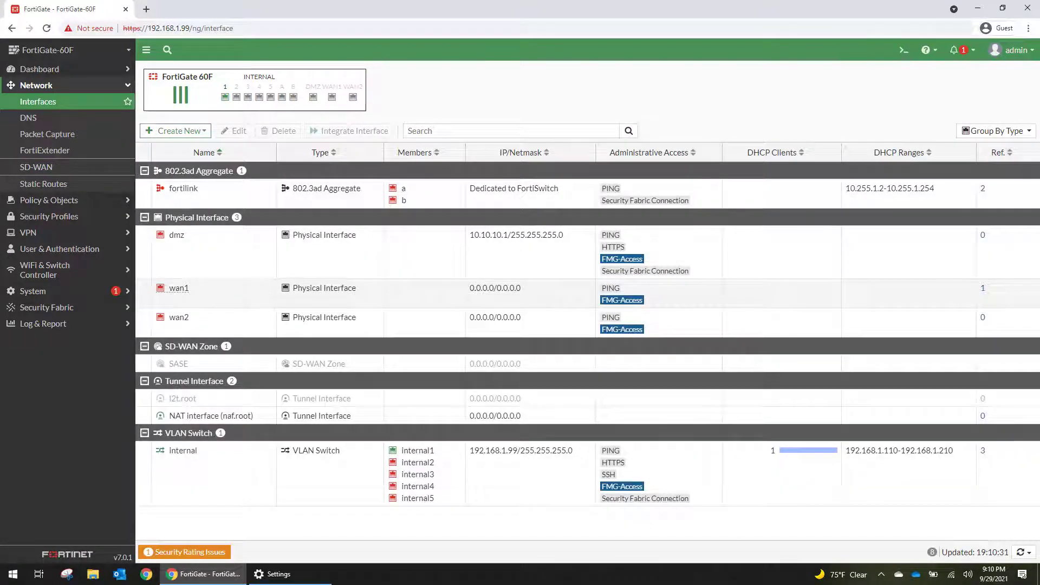
{"action": "double_click", "coordinate": [983, 292]}
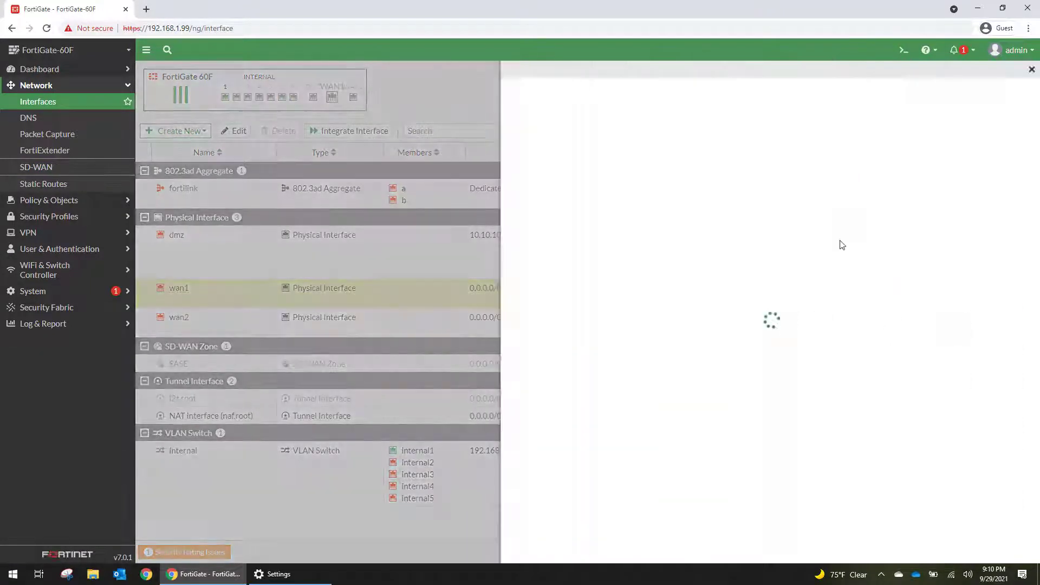
{"action": "left_click", "coordinate": [1030, 71]}
Fill in a new SD-WAN member with interface wan2, zone SASE and gateway 0.0.0.0
{"action": "left_click", "coordinate": [35, 167]}
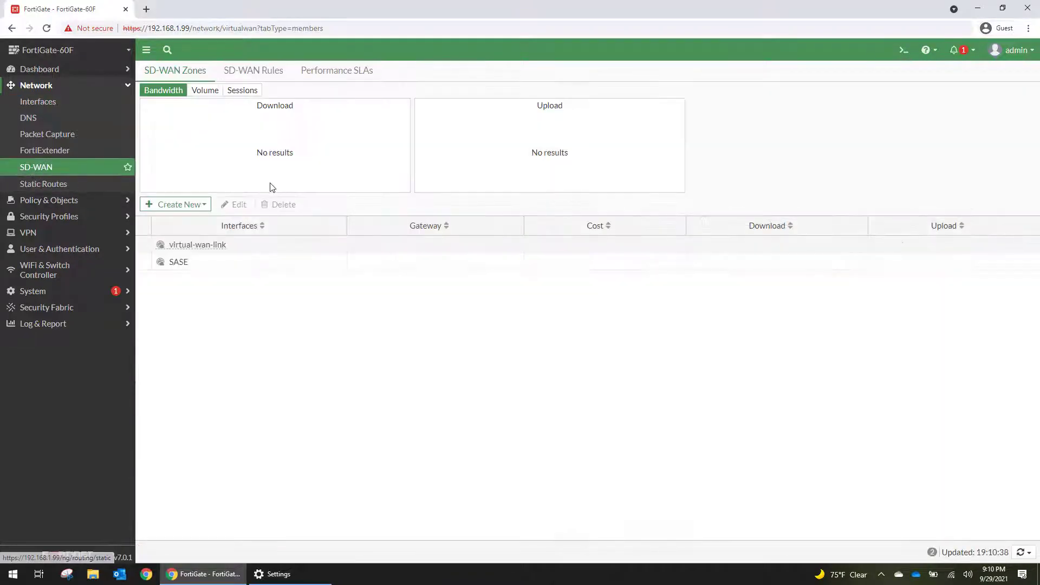
{"action": "left_click", "coordinate": [198, 205]}
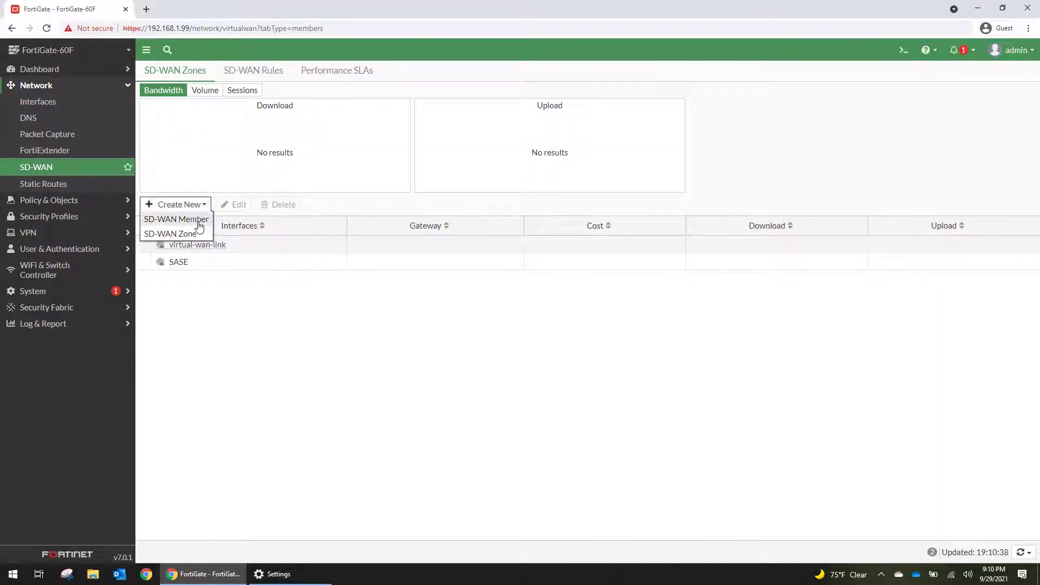
{"action": "left_click", "coordinate": [196, 221]}
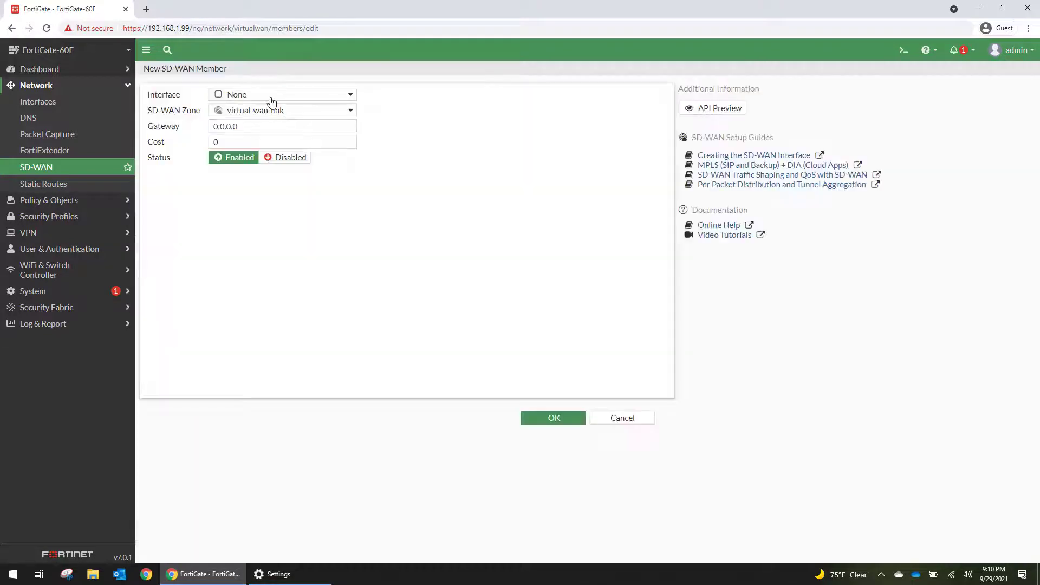
{"action": "left_click", "coordinate": [271, 96]}
{"action": "left_click", "coordinate": [258, 140]}
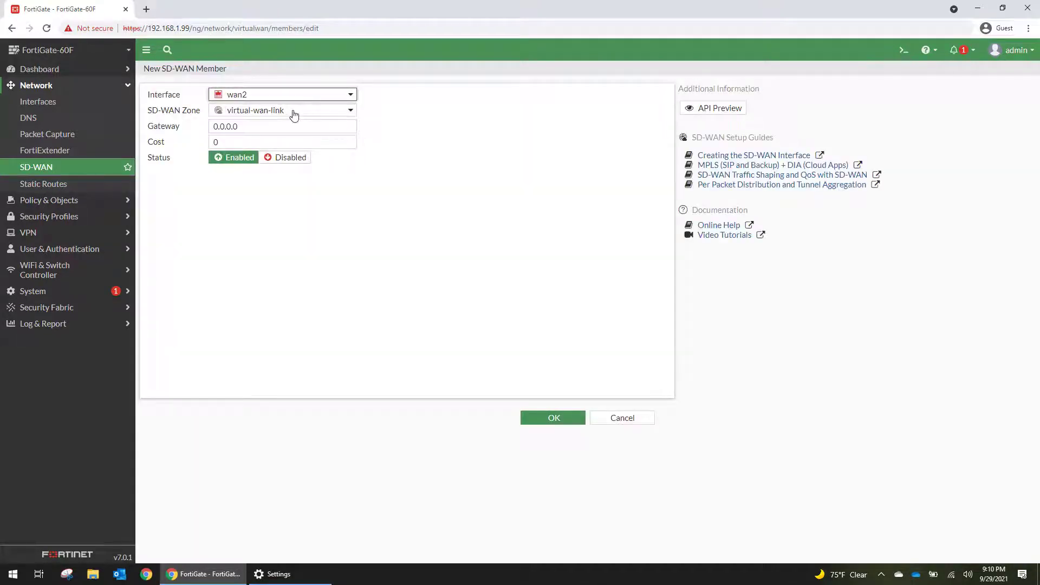
{"action": "left_click", "coordinate": [294, 111]}
{"action": "left_click", "coordinate": [249, 142]}
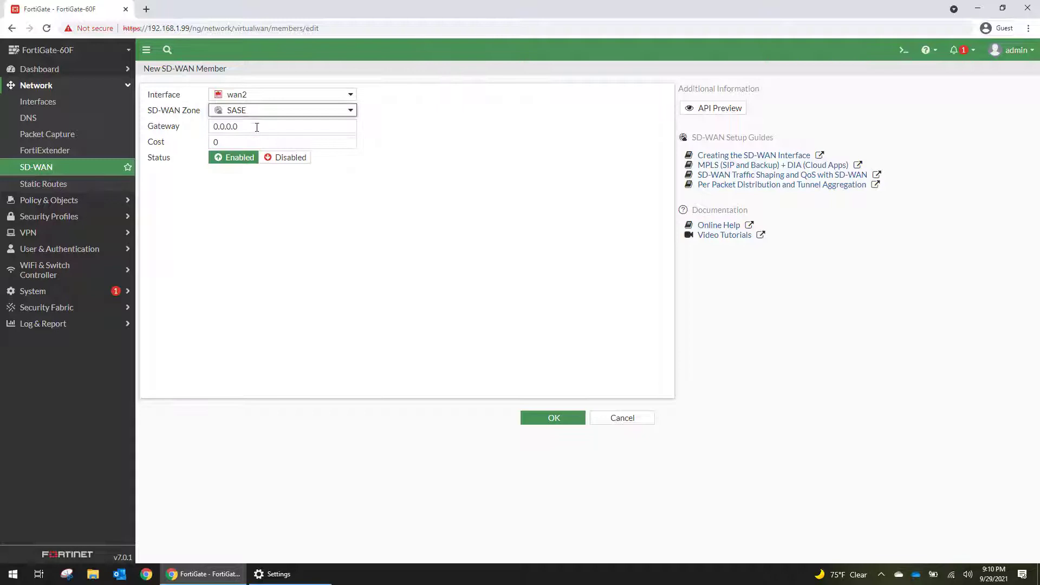
{"action": "double_click", "coordinate": [270, 125]}
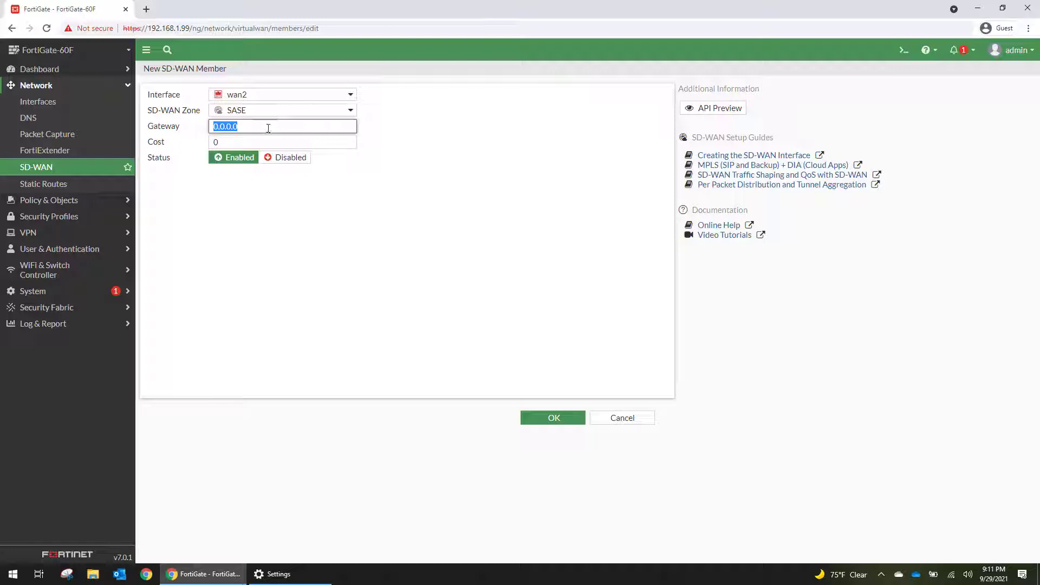
Save the wan2 member, then change the internal-to-wan1 policy's destination to the SASE zone
{"action": "left_click", "coordinate": [553, 418]}
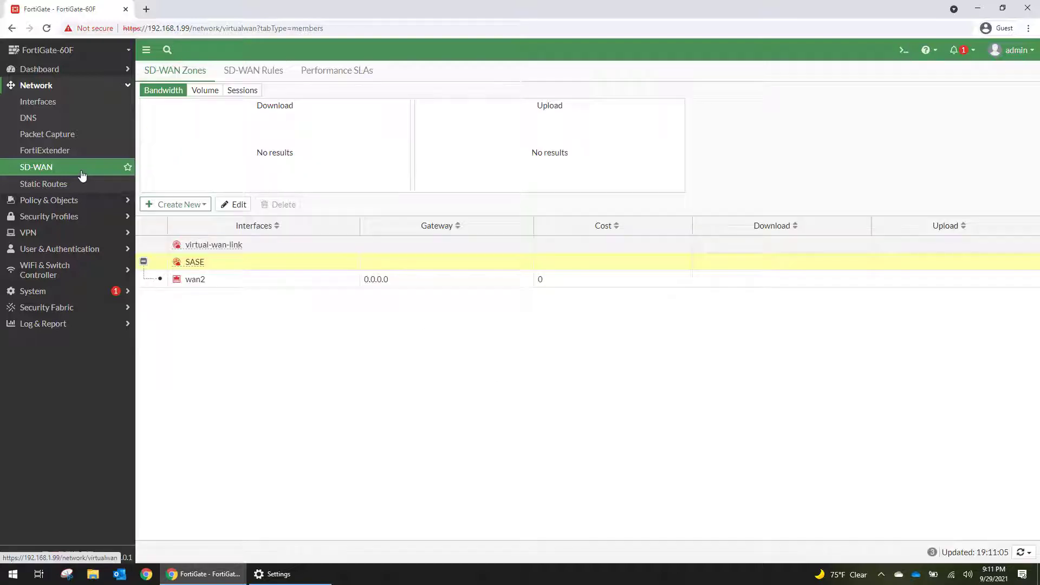
{"action": "left_click", "coordinate": [54, 216]}
{"action": "left_click", "coordinate": [72, 103]}
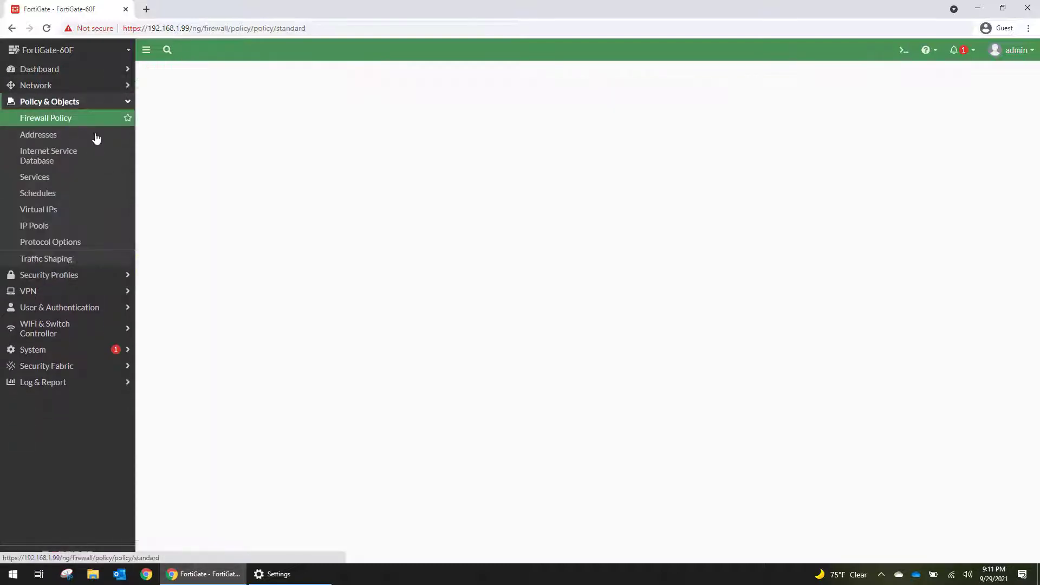
{"action": "left_click", "coordinate": [145, 112]}
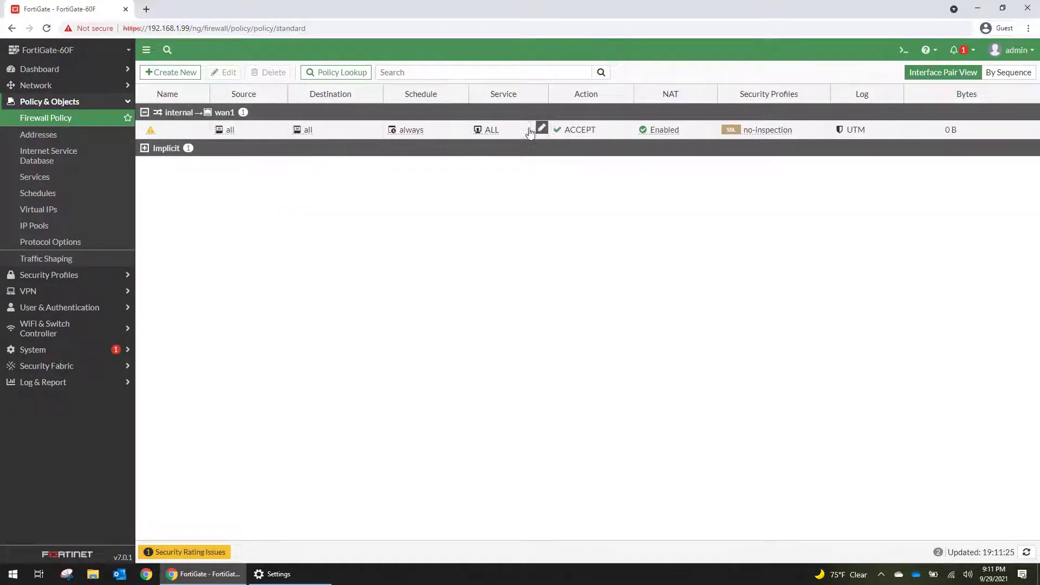
{"action": "left_click", "coordinate": [1017, 75]}
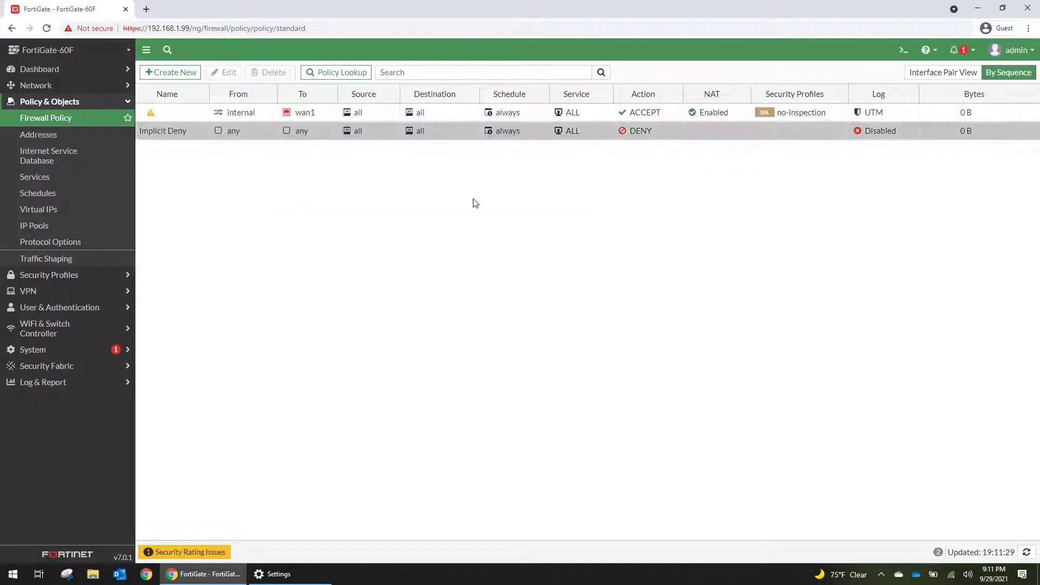
{"action": "left_click", "coordinate": [330, 112]}
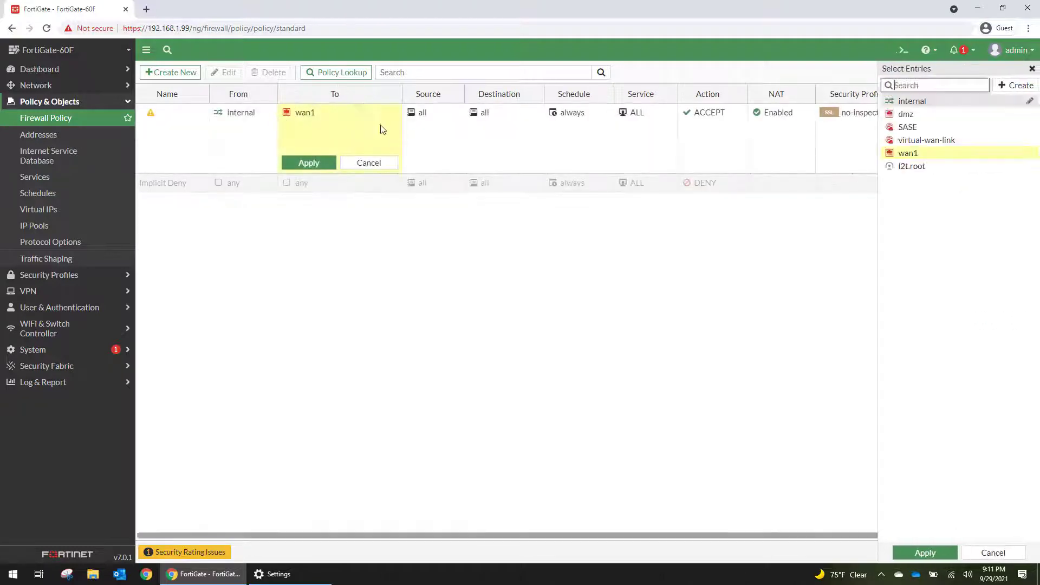
{"action": "left_click", "coordinate": [910, 130]}
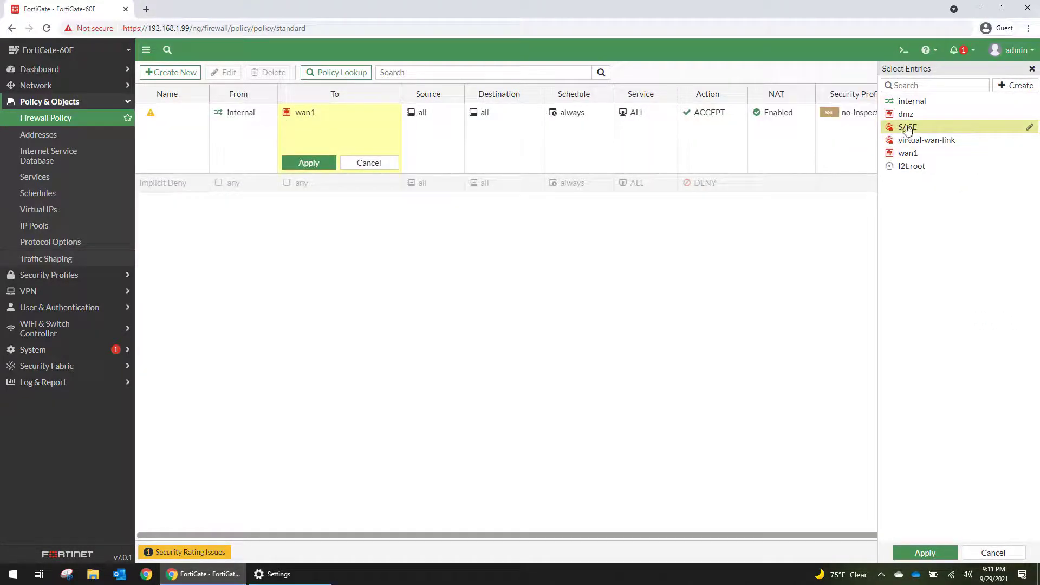
{"action": "left_click", "coordinate": [309, 163]}
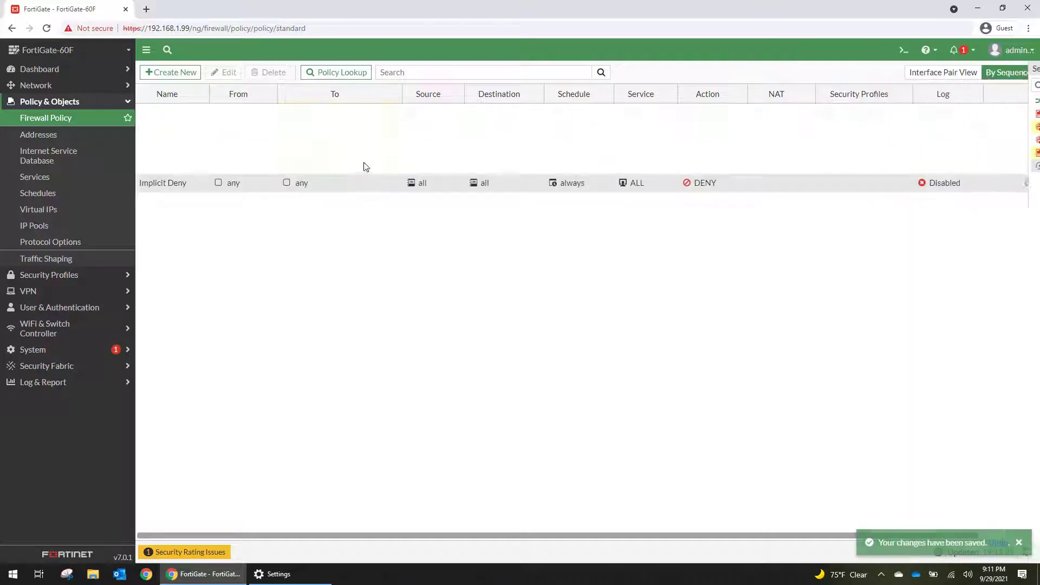
Add wan1 to the SASE zone as a second SD-WAN member with gateway 0.0.0.0
{"action": "left_click", "coordinate": [43, 86]}
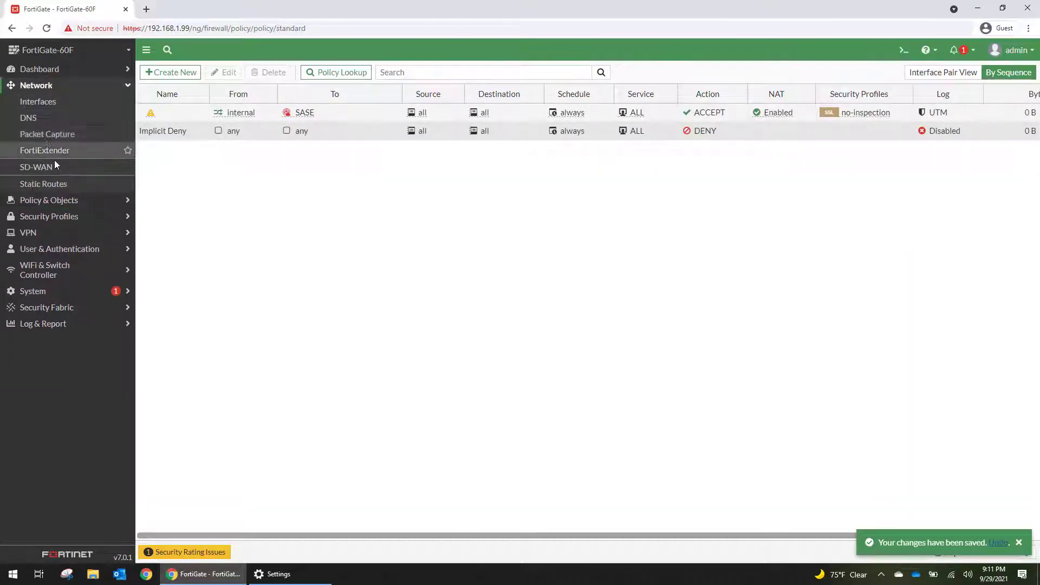
{"action": "left_click", "coordinate": [53, 169]}
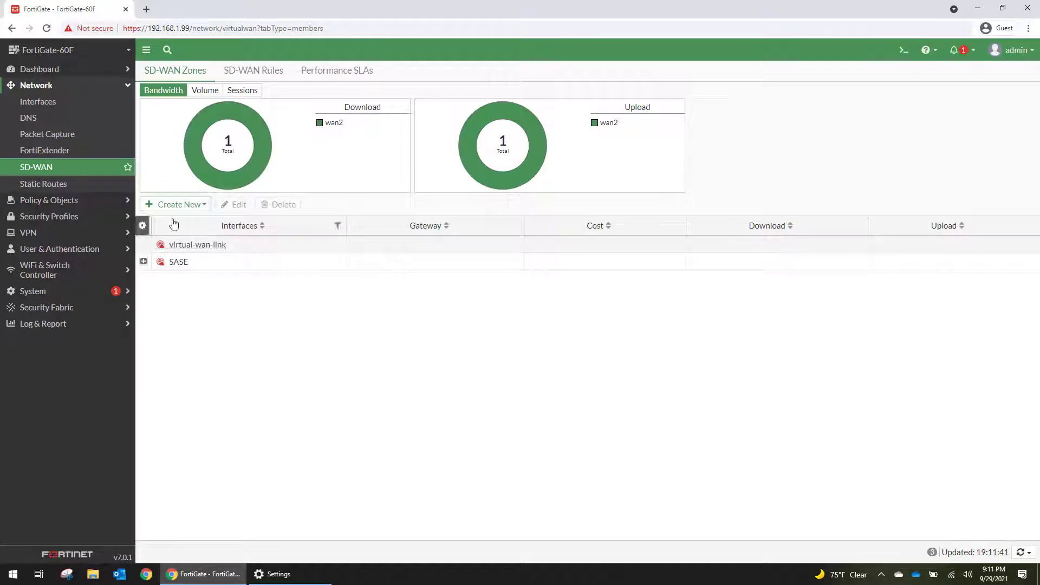
{"action": "left_click", "coordinate": [176, 204]}
{"action": "left_click", "coordinate": [172, 219]}
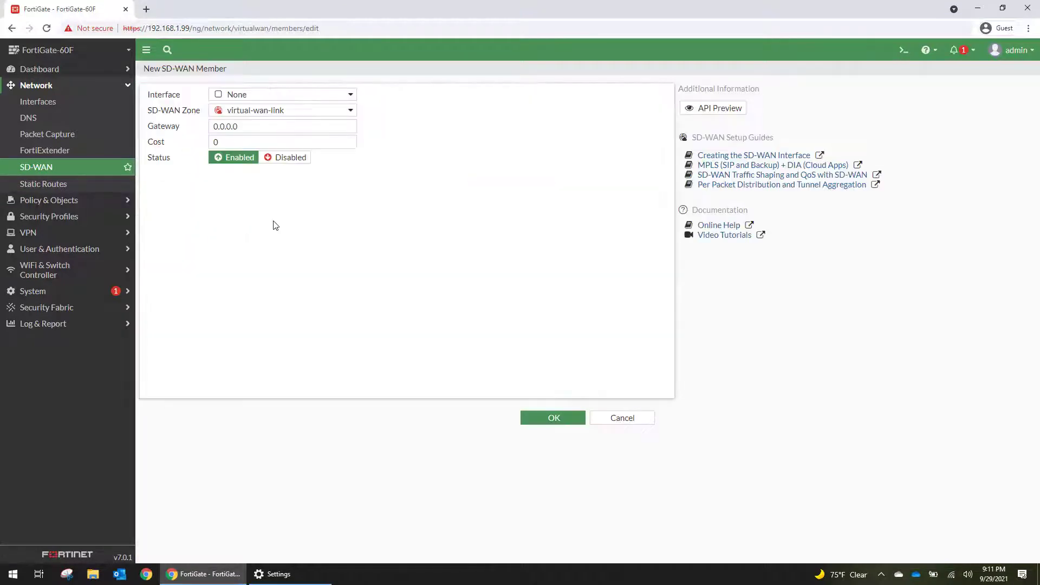
{"action": "left_click", "coordinate": [287, 101]}
{"action": "left_click", "coordinate": [275, 140]}
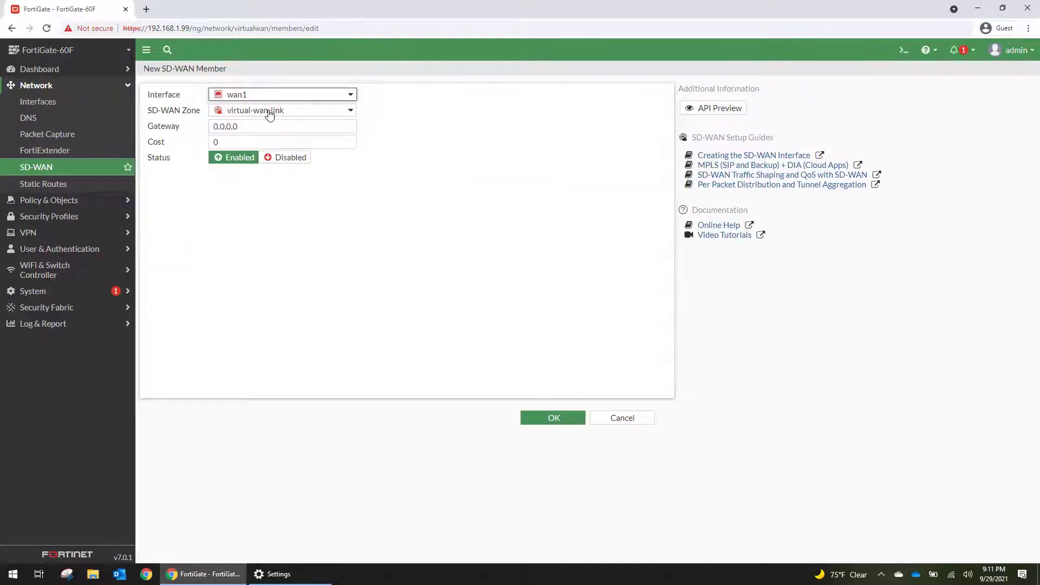
{"action": "left_click", "coordinate": [269, 111]}
{"action": "left_click", "coordinate": [253, 141]}
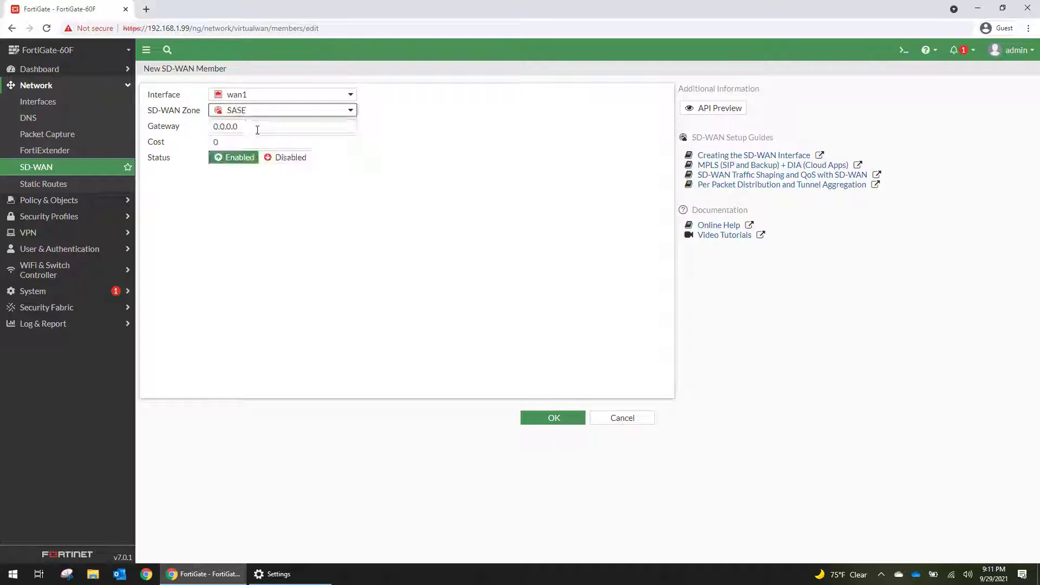
{"action": "key", "text": "Tab"}
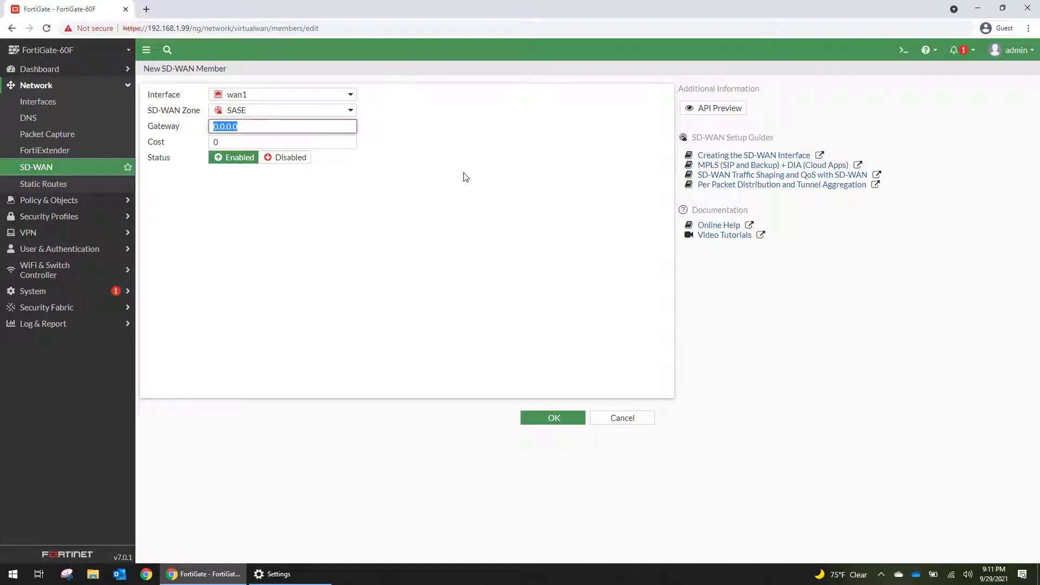
{"action": "left_click", "coordinate": [458, 199]}
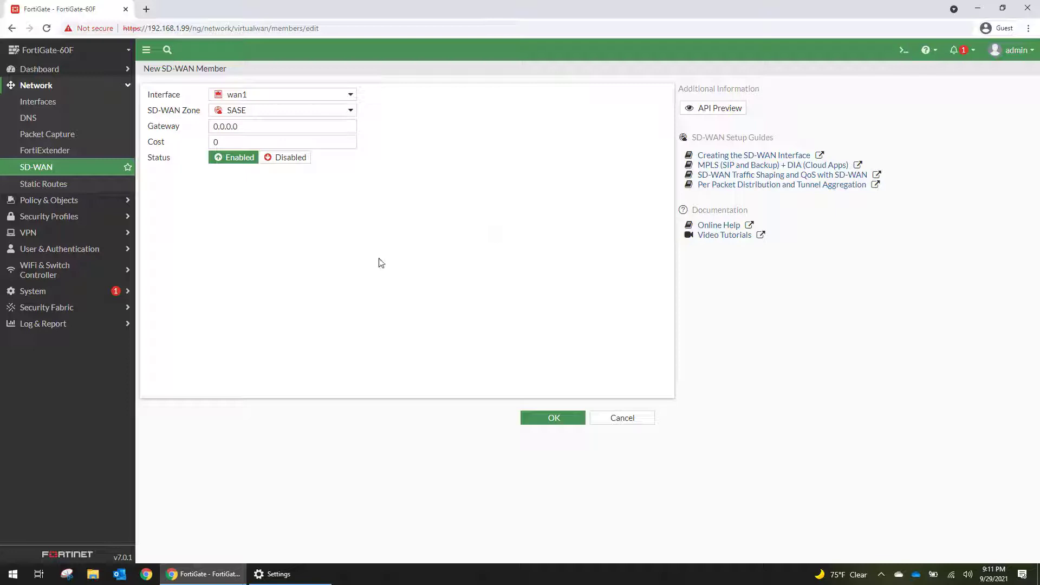
{"action": "left_click", "coordinate": [540, 420]}
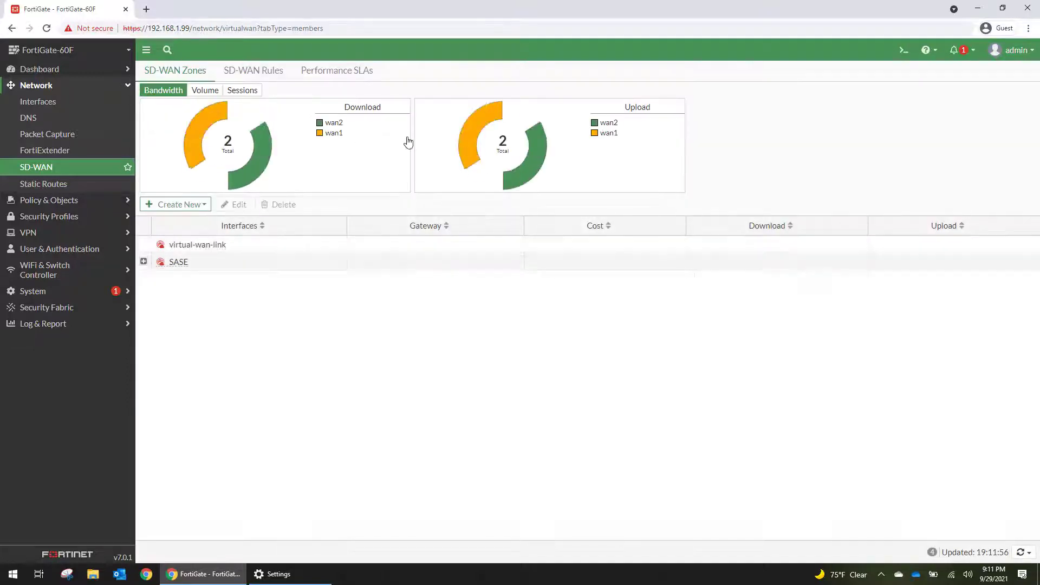
Review the SASE zone members and SD-WAN rules, ending on the Performance SLAs list
{"action": "left_click", "coordinate": [144, 262]}
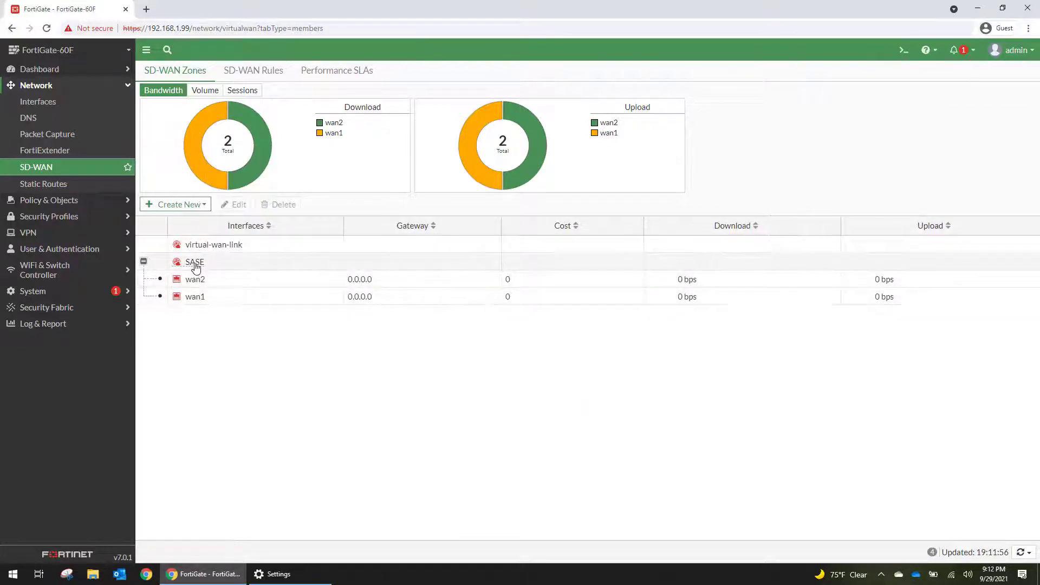
{"action": "mouse_move", "coordinate": [187, 264]}
{"action": "left_click", "coordinate": [253, 70]}
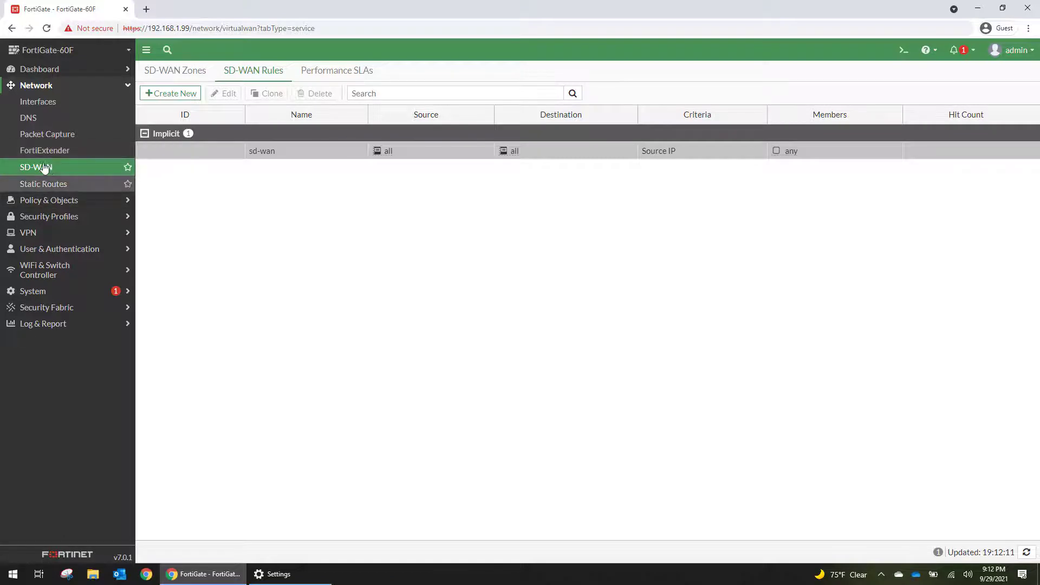
{"action": "left_click", "coordinate": [188, 79]}
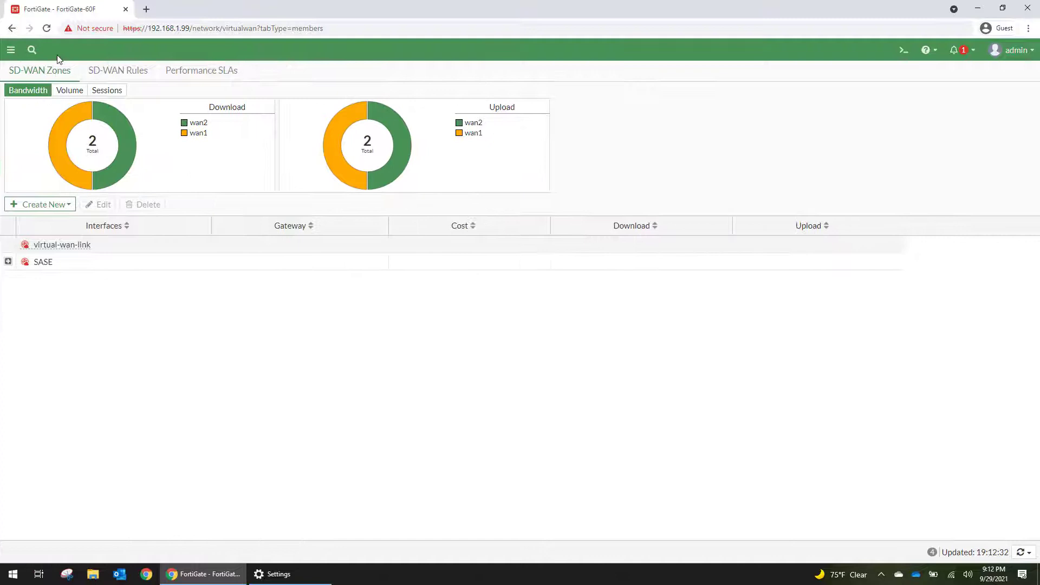
{"action": "left_click", "coordinate": [10, 51]}
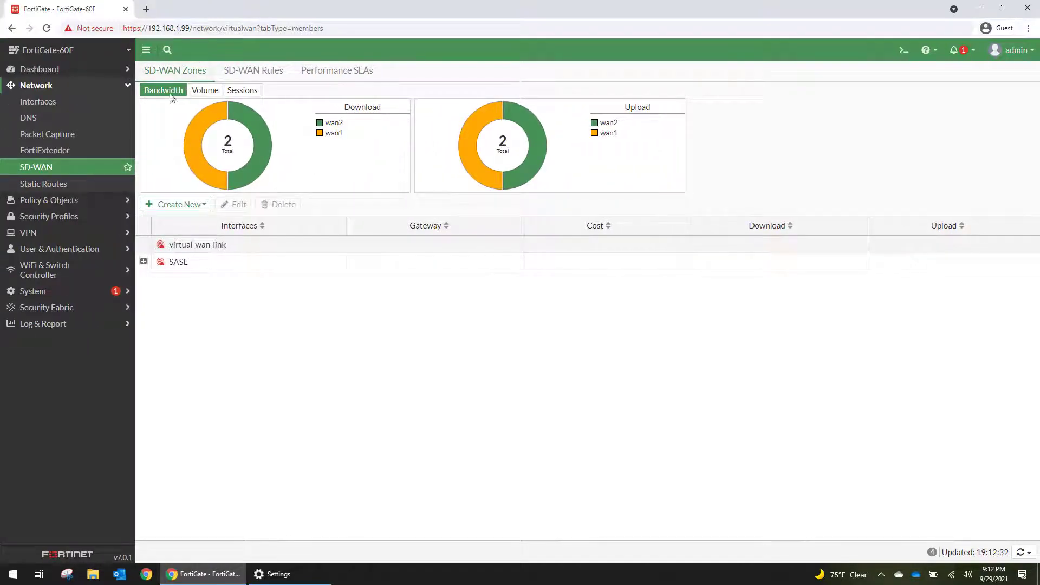
{"action": "left_click", "coordinate": [264, 71]}
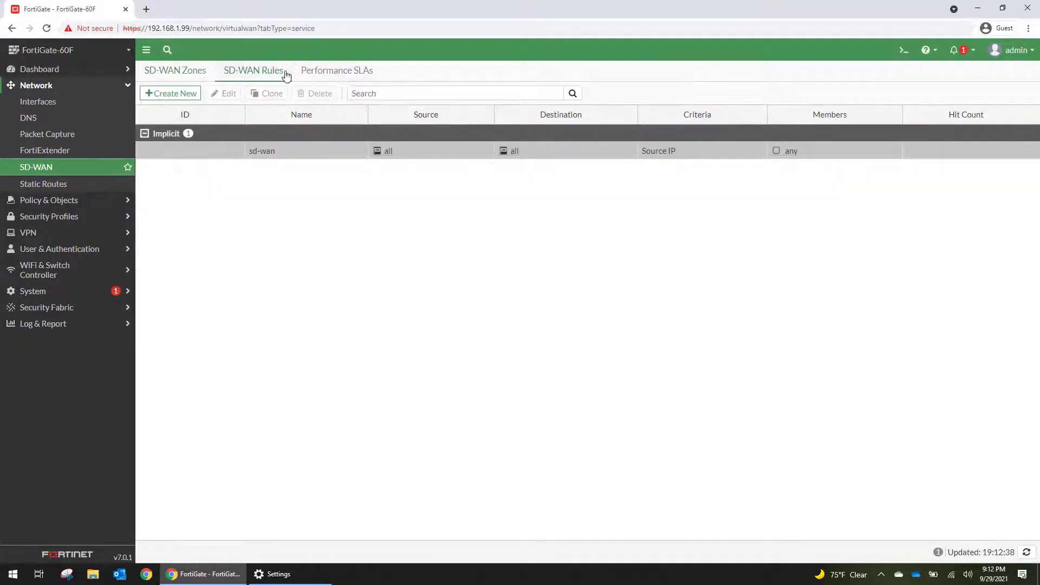
{"action": "left_click", "coordinate": [335, 74]}
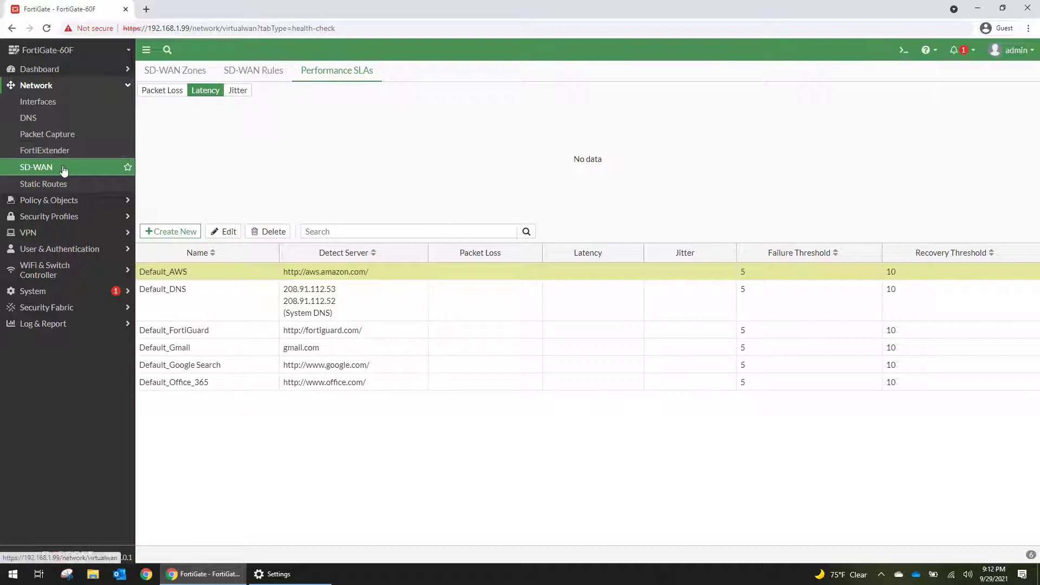
Enable HTTPS administrative access on wan1 and save the interface
{"action": "left_click", "coordinate": [38, 101]}
{"action": "right_click", "coordinate": [187, 290]}
{"action": "left_click", "coordinate": [217, 254]}
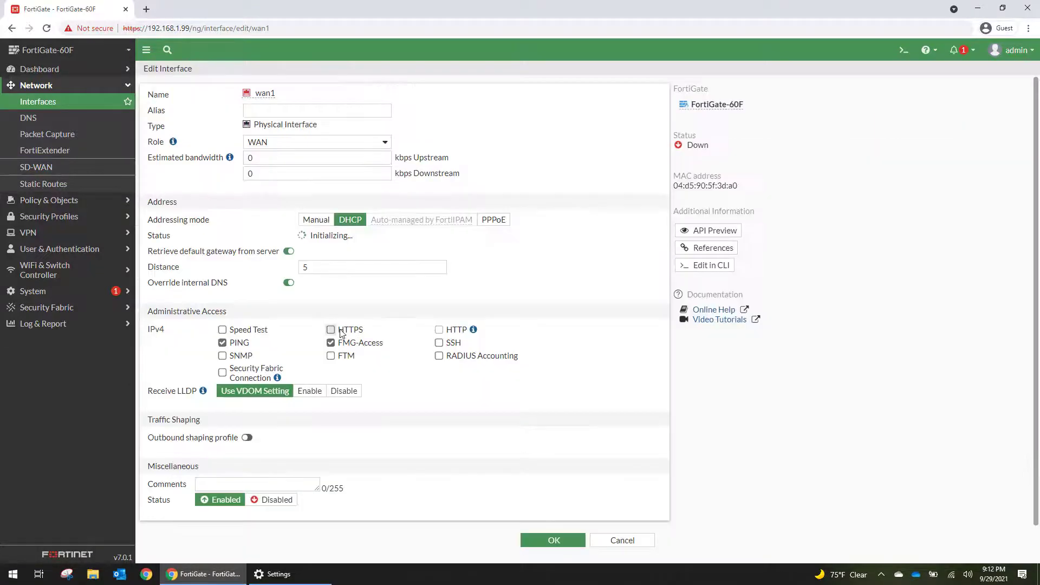
{"action": "left_click", "coordinate": [331, 329]}
{"action": "left_click", "coordinate": [548, 540]}
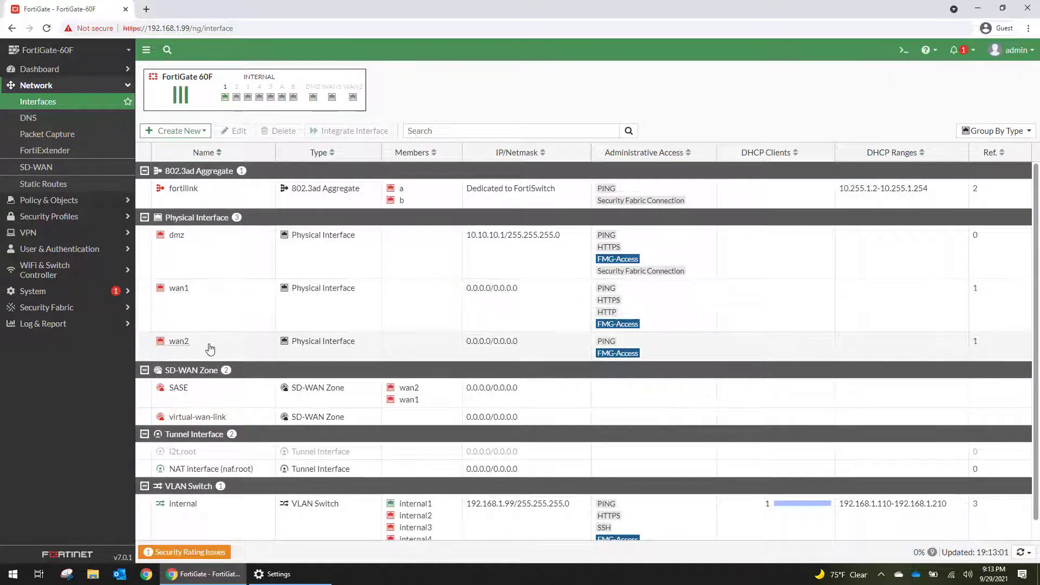
Enable HTTPS administrative access on wan2 and save the interface
{"action": "double_click", "coordinate": [210, 349]}
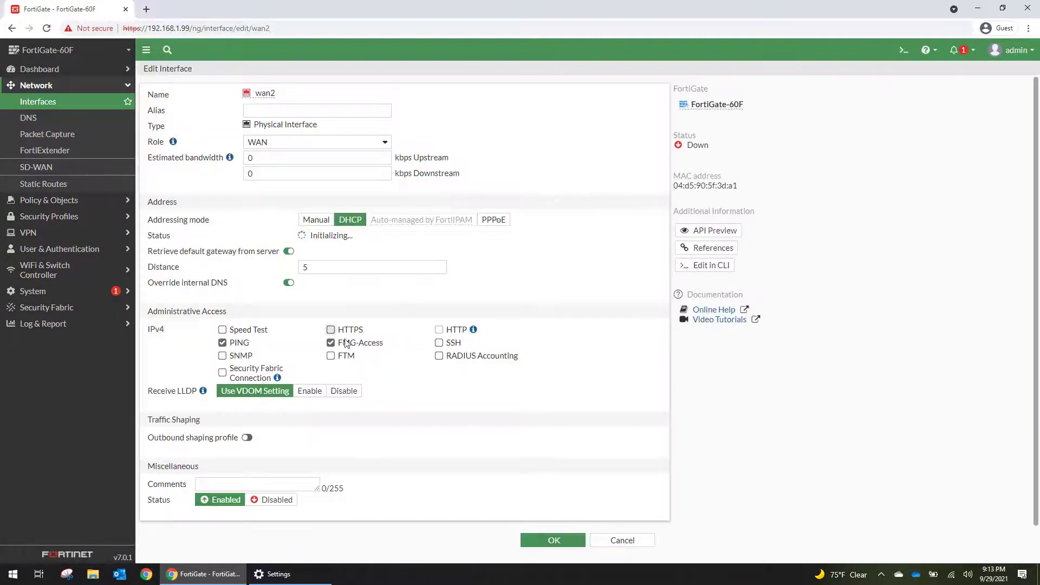
{"action": "left_click", "coordinate": [331, 330]}
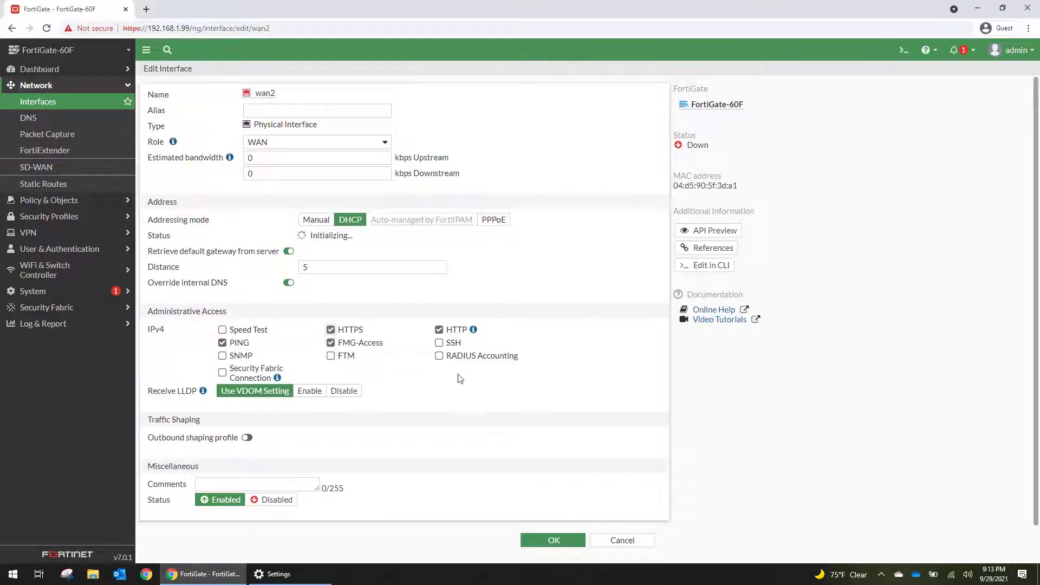
{"action": "left_click", "coordinate": [545, 541]}
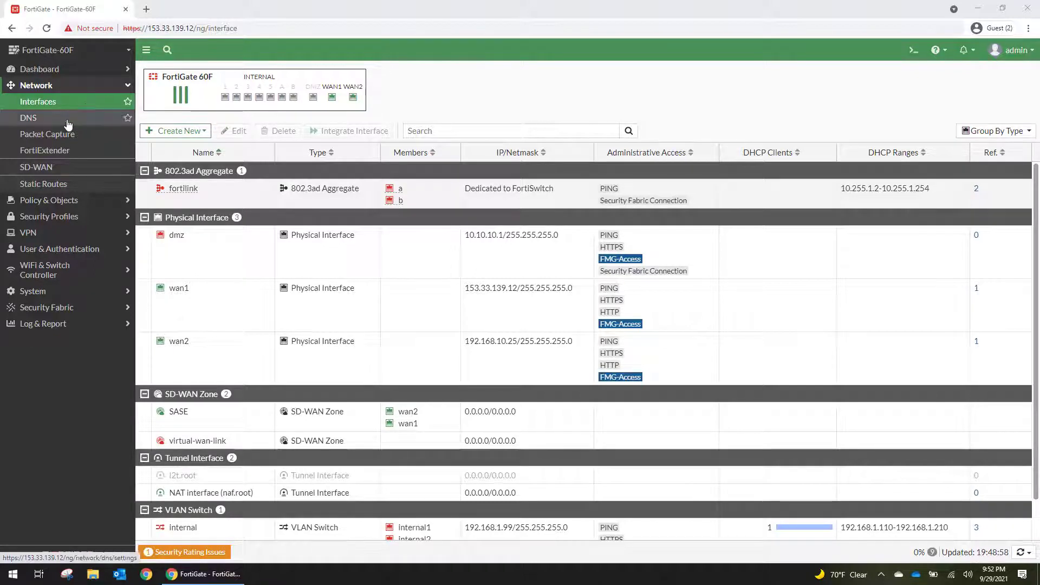
Give wan1 the alias CCG Fiber and 1000000 kbps upstream and downstream bandwidth
{"action": "double_click", "coordinate": [190, 294]}
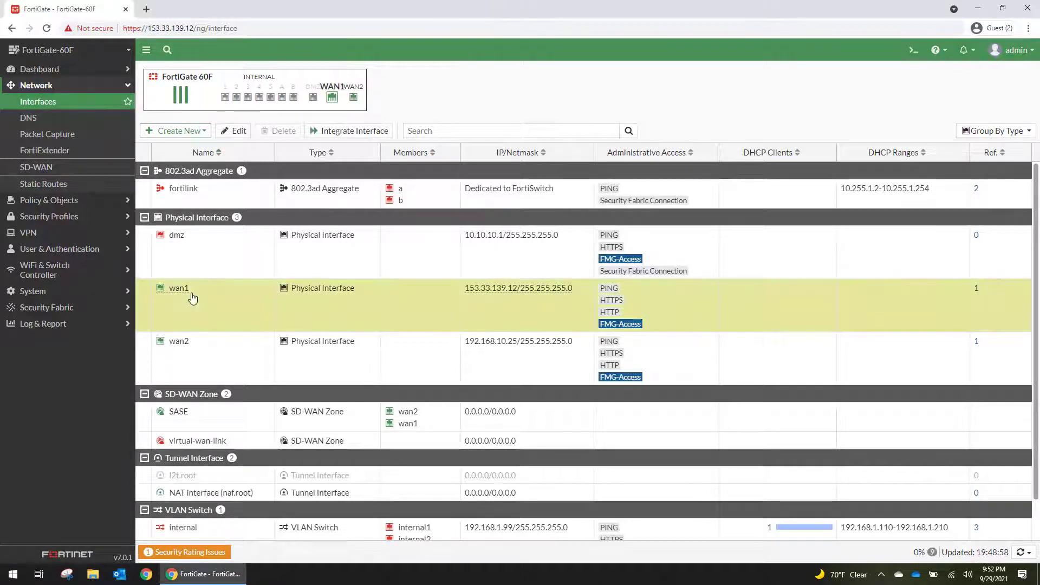
{"action": "left_click", "coordinate": [268, 111]}
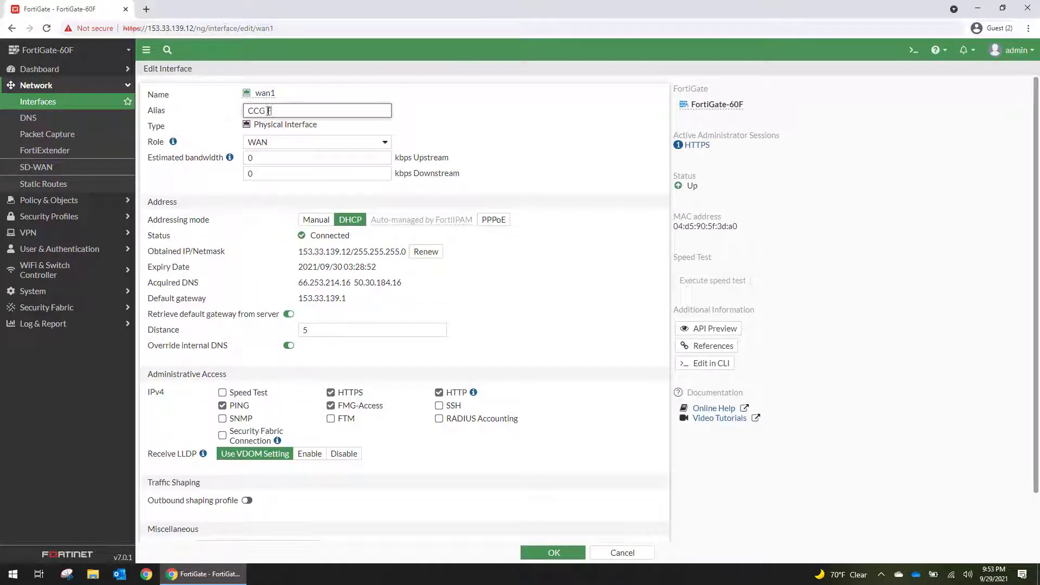
{"action": "key", "text": "Tab"}
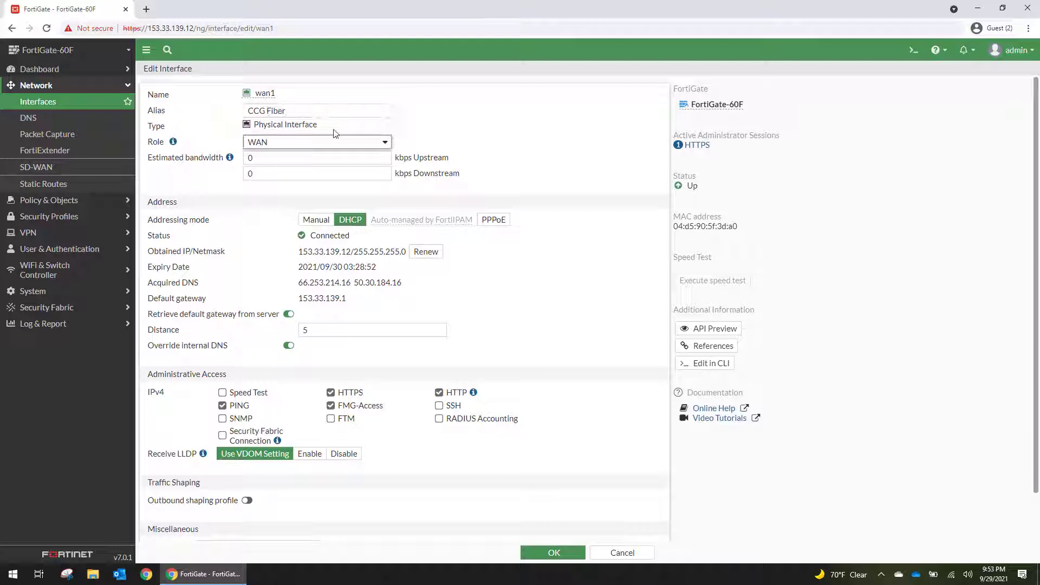
{"action": "key", "text": "Tab"}
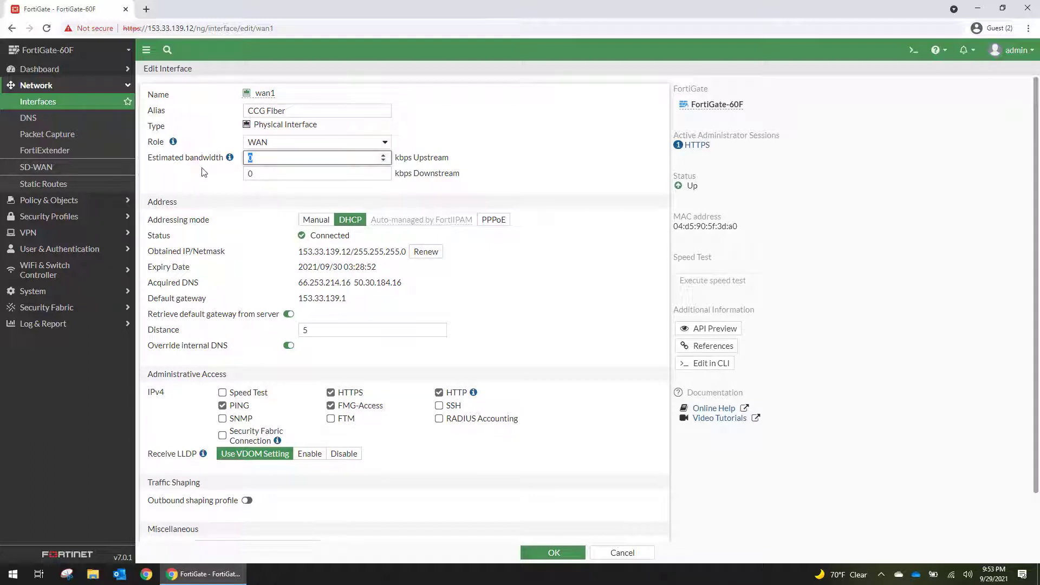
{"action": "type", "text": "1000000"}
{"action": "left_click_drag", "start_coordinate": [290, 160], "coordinate": [192, 172]}
{"action": "key", "text": "ctrl+c"}
{"action": "double_click", "coordinate": [266, 173]}
{"action": "key", "text": "ctrl+v"}
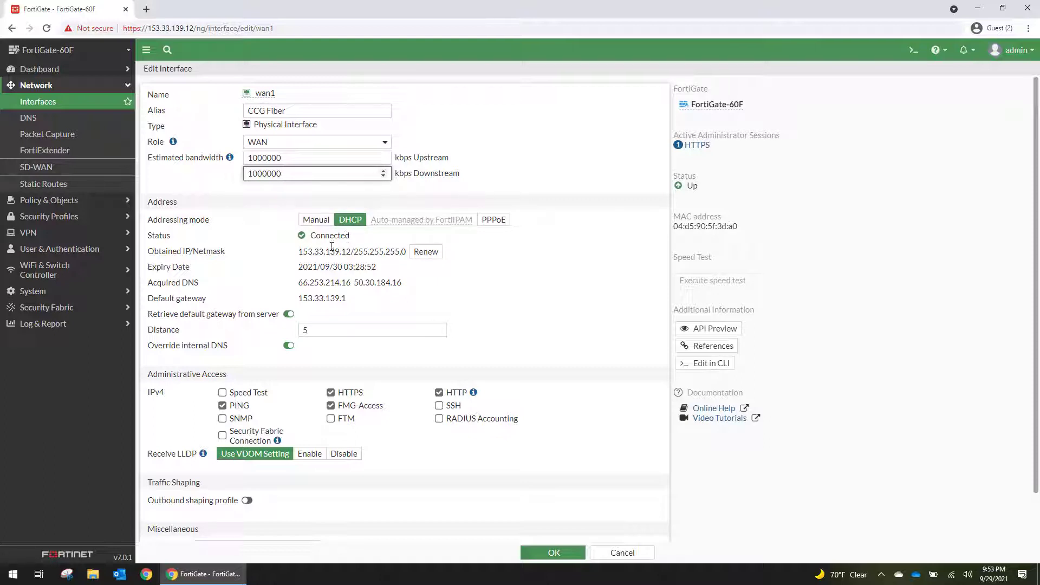
Review wan1's obtained IP and DNS servers, then save and confirm the changes
{"action": "left_click_drag", "start_coordinate": [297, 252], "coordinate": [374, 249]}
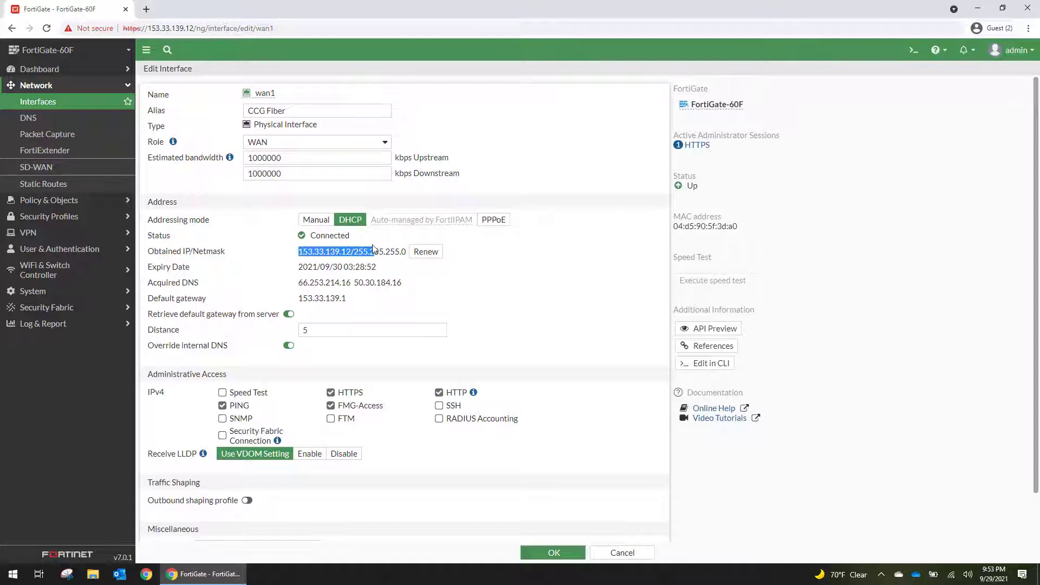
{"action": "left_click", "coordinate": [314, 267]}
{"action": "left_click_drag", "start_coordinate": [325, 282], "coordinate": [348, 280]}
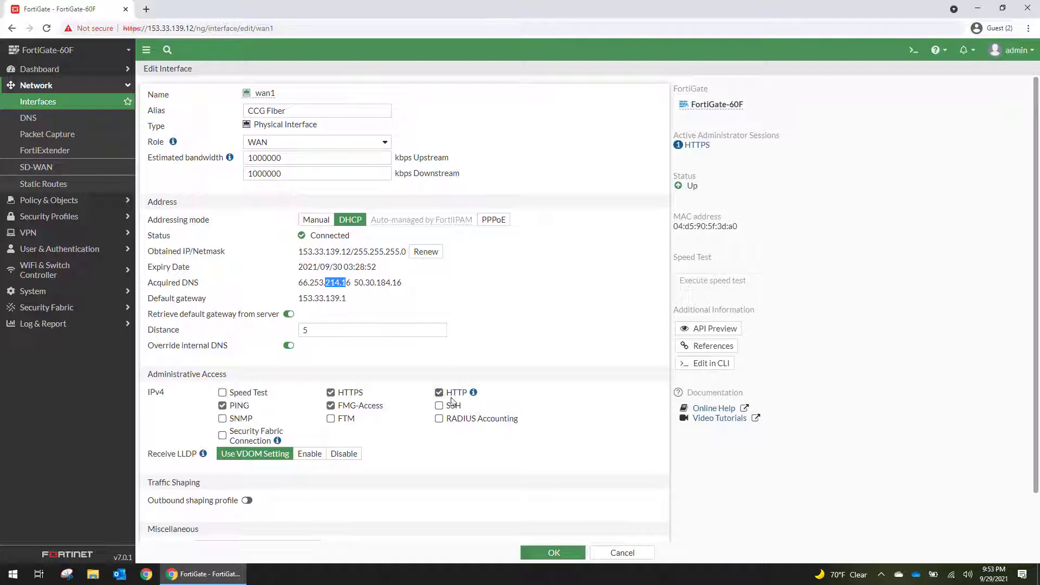
{"action": "left_click", "coordinate": [544, 554]}
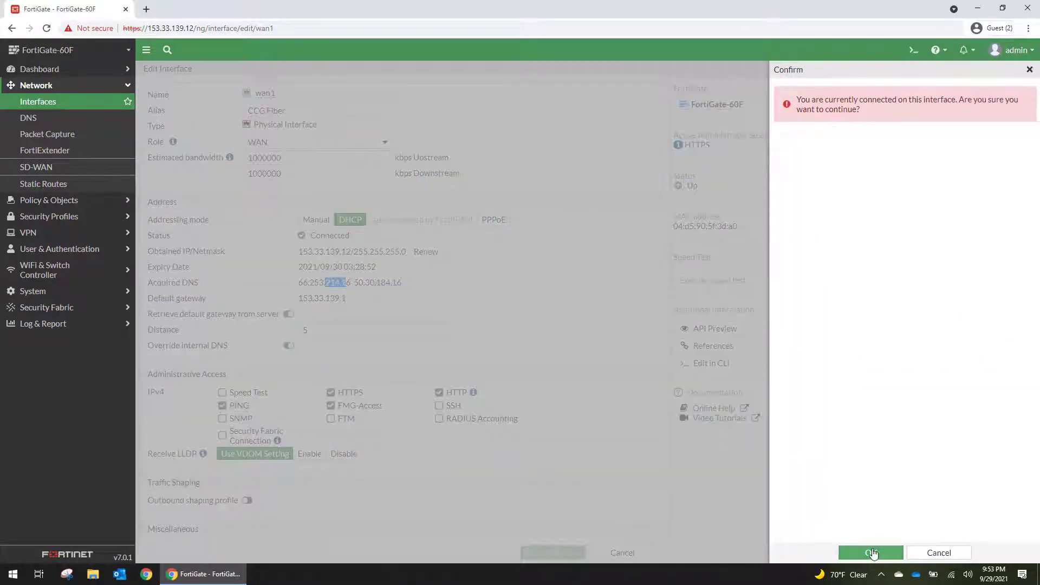
{"action": "left_click", "coordinate": [865, 549]}
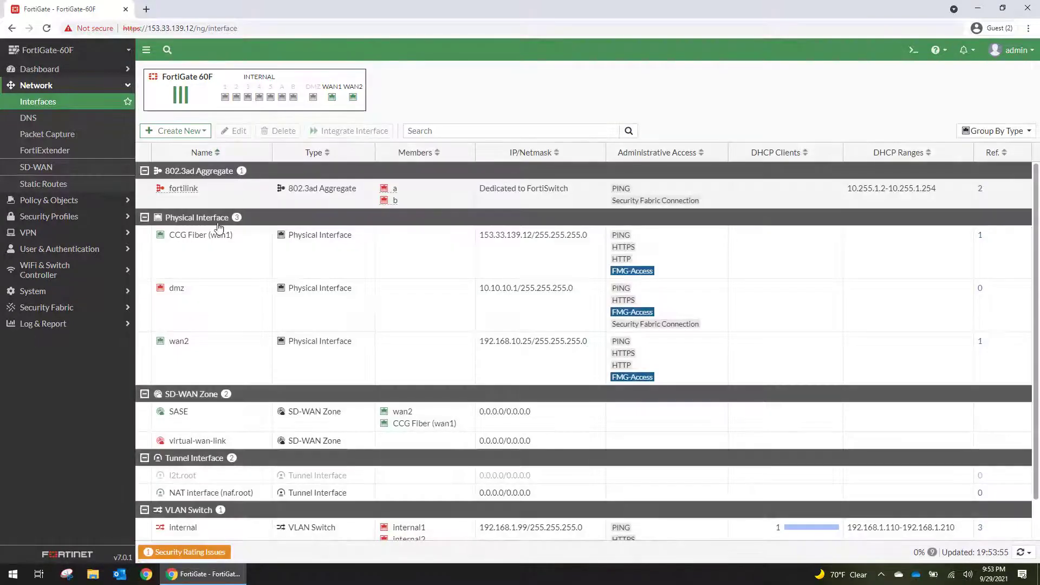
Set wan2's alias to Comcast with 200000 kbps upstream and 25000 kbps downstream
{"action": "left_click", "coordinate": [209, 353]}
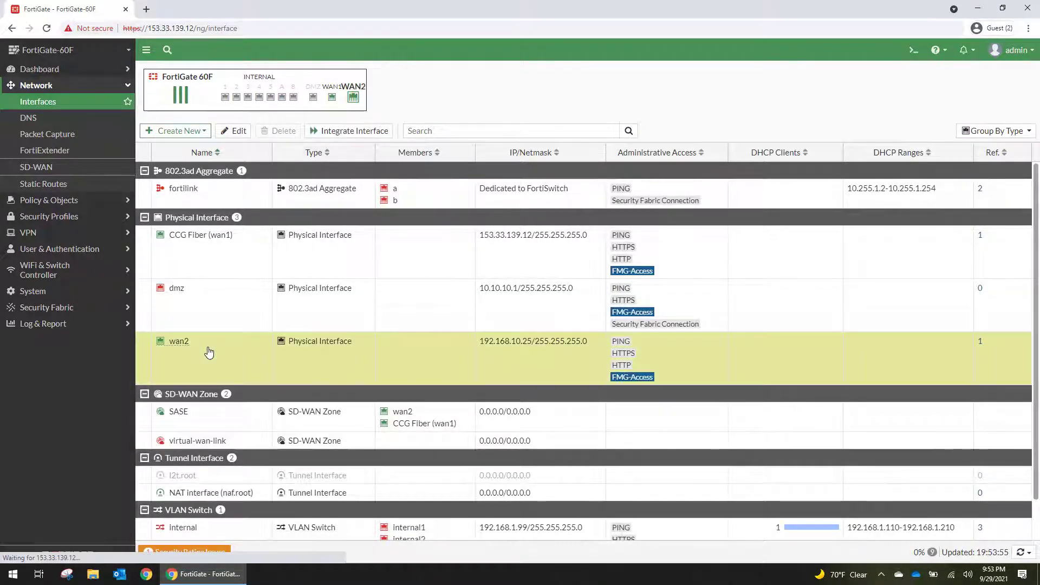
{"action": "left_click", "coordinate": [239, 131]}
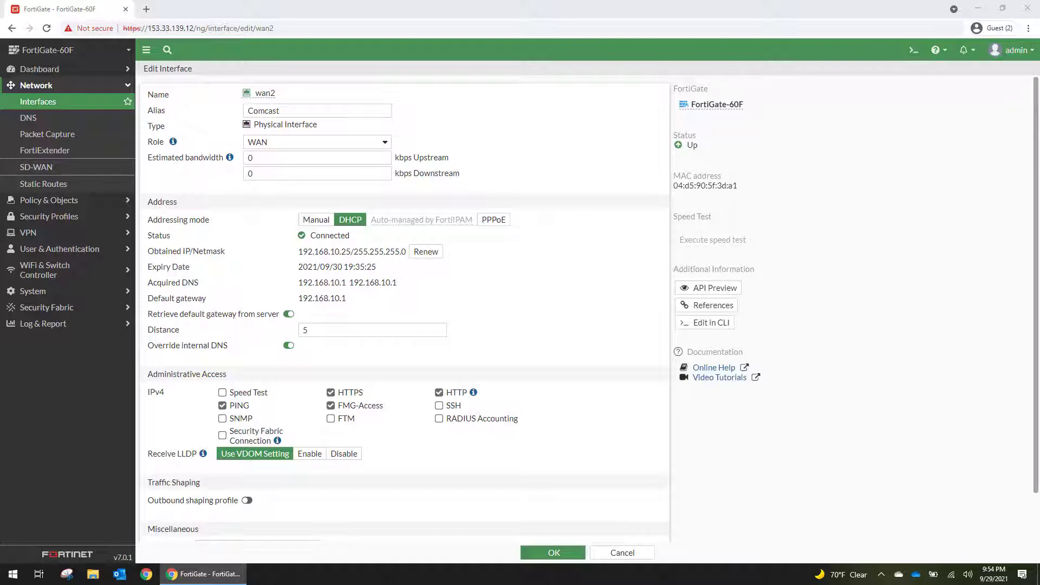
{"action": "left_click", "coordinate": [286, 171]}
{"action": "type", "text": "25000"}
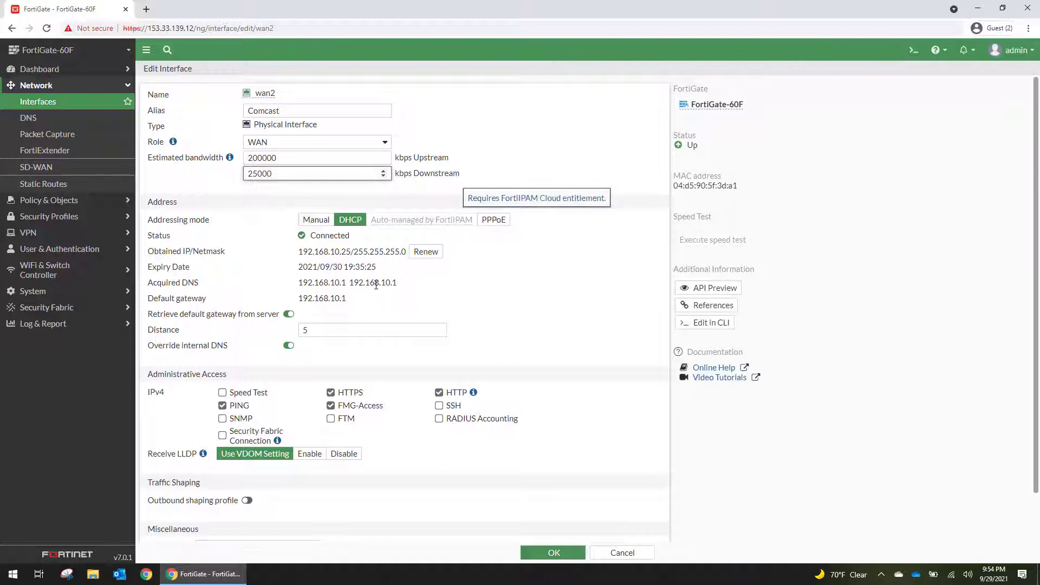
Review wan2's obtained IP address and netmask, then save the interface
{"action": "left_click_drag", "start_coordinate": [300, 253], "coordinate": [355, 253]}
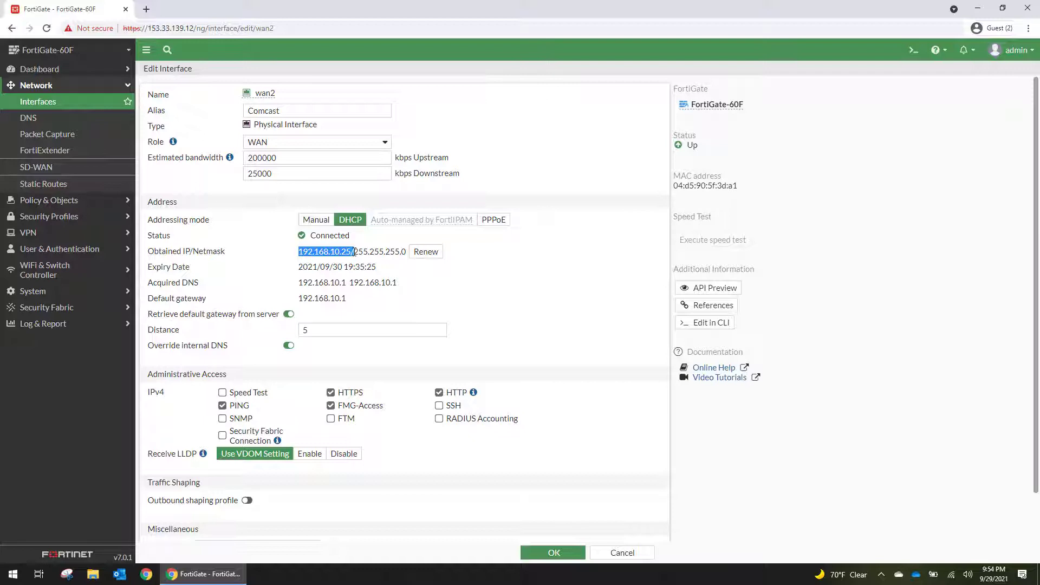
{"action": "left_click", "coordinate": [369, 253]}
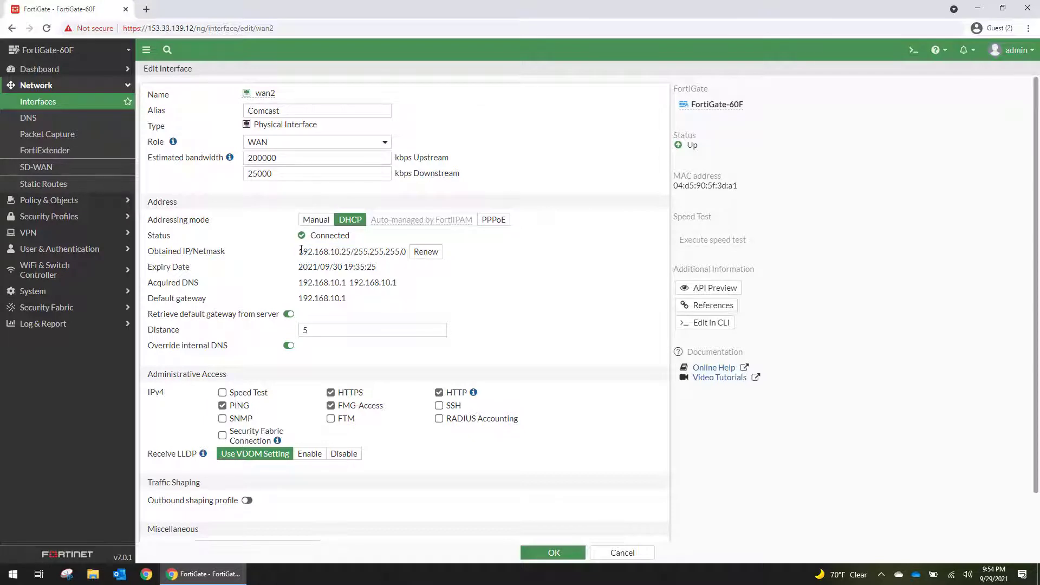
{"action": "left_click_drag", "start_coordinate": [300, 252], "coordinate": [388, 251]}
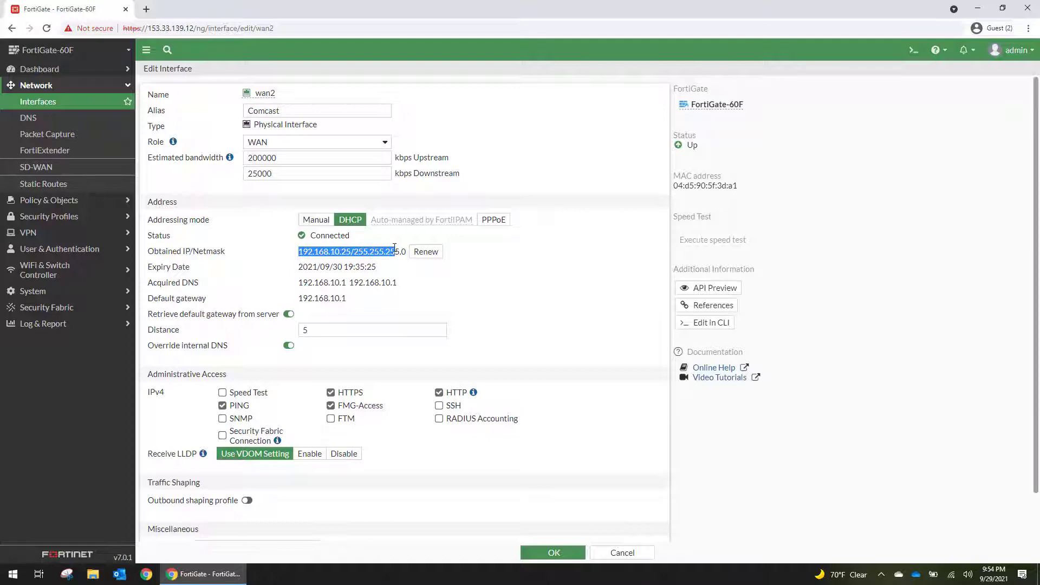
{"action": "scroll", "coordinate": [515, 526], "scroll_direction": "down", "scroll_amount": 1}
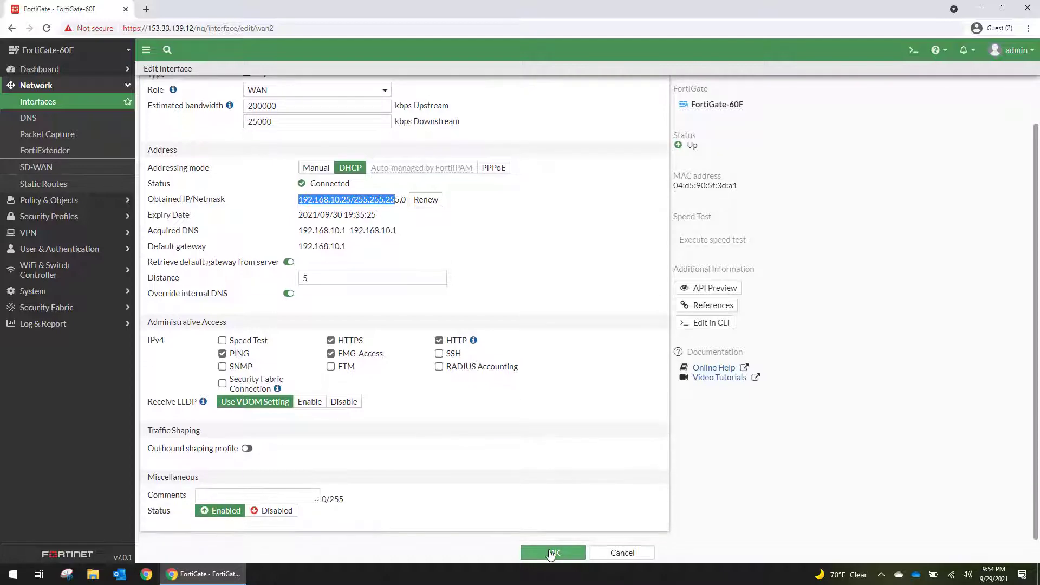
{"action": "left_click", "coordinate": [550, 553]}
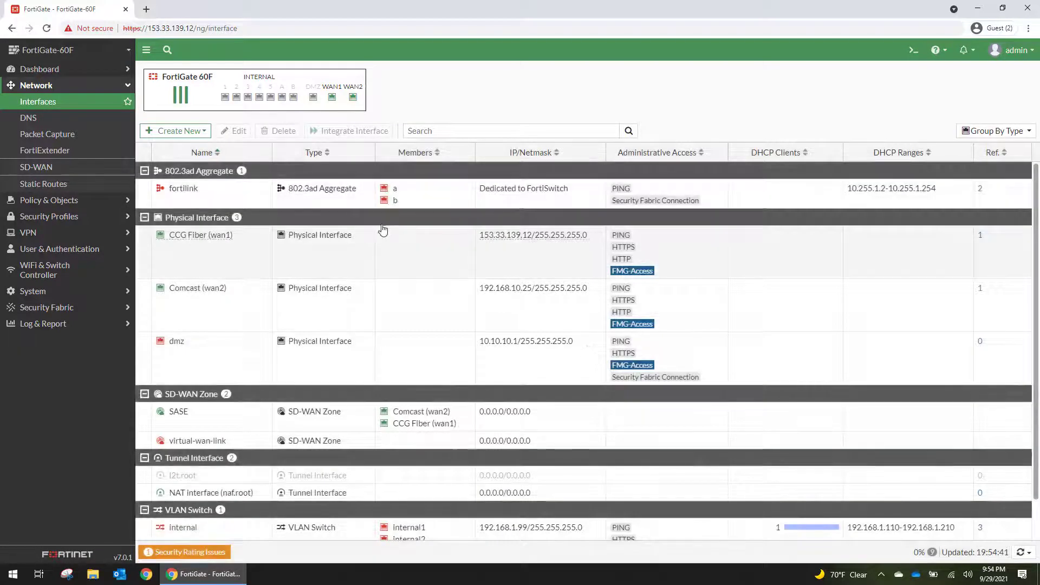
Open the enabled default route 0.0.0.0/0.0.0.0 through the SASE zone for editing
{"action": "mouse_move", "coordinate": [177, 416]}
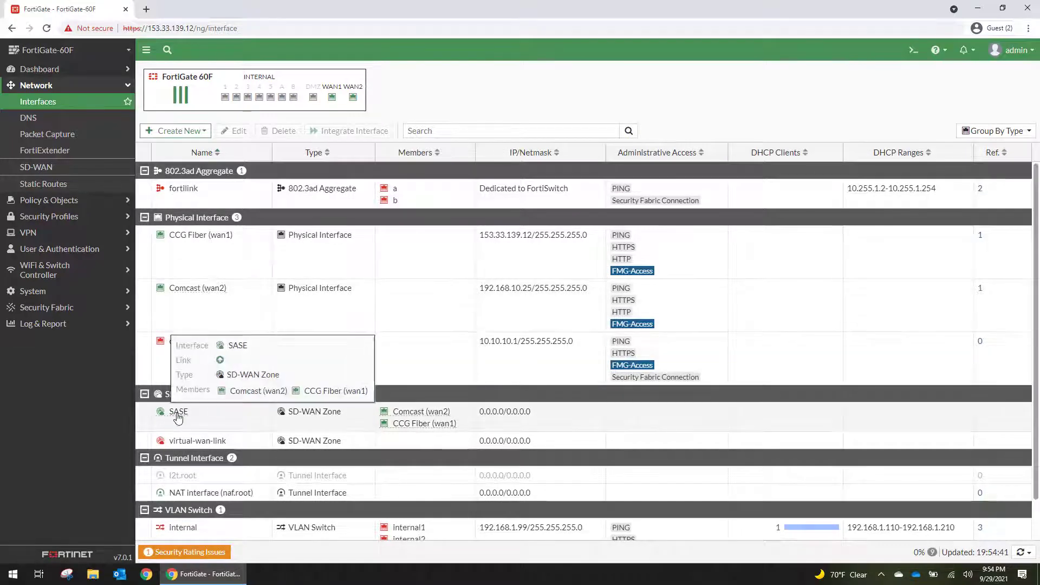
{"action": "left_click", "coordinate": [51, 185]}
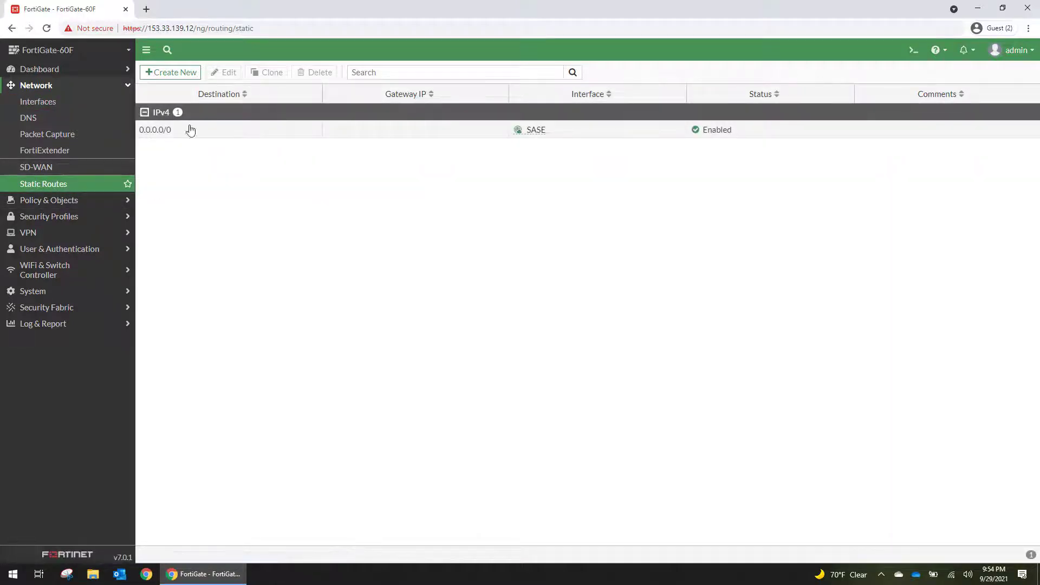
{"action": "left_click", "coordinate": [206, 135]}
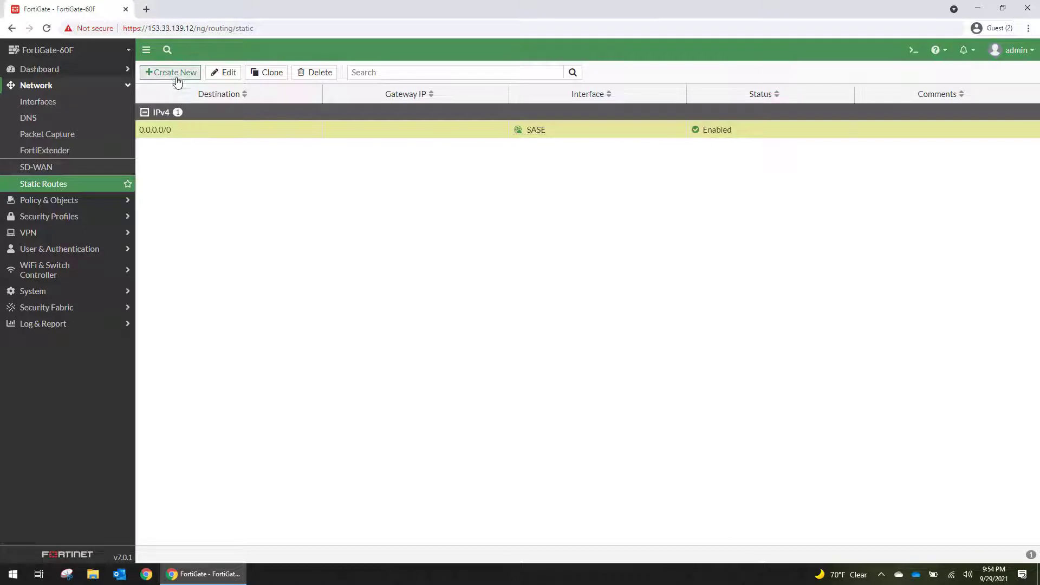
{"action": "double_click", "coordinate": [200, 133]}
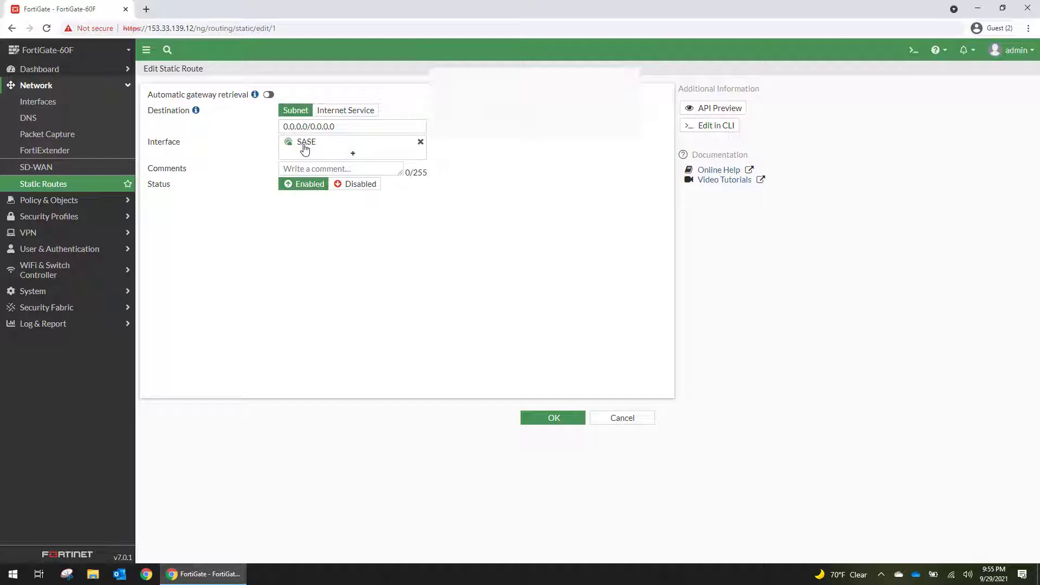
{"action": "mouse_move", "coordinate": [303, 143]}
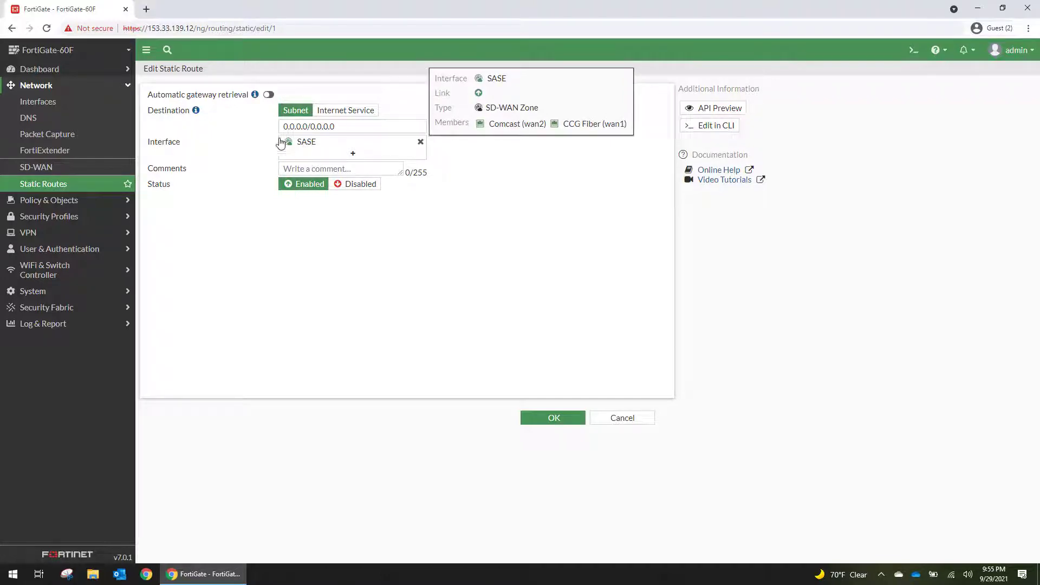
Expand the SASE zone to show its Comcast (wan2) and CCG Fiber (wan1) members
{"action": "left_click", "coordinate": [46, 170]}
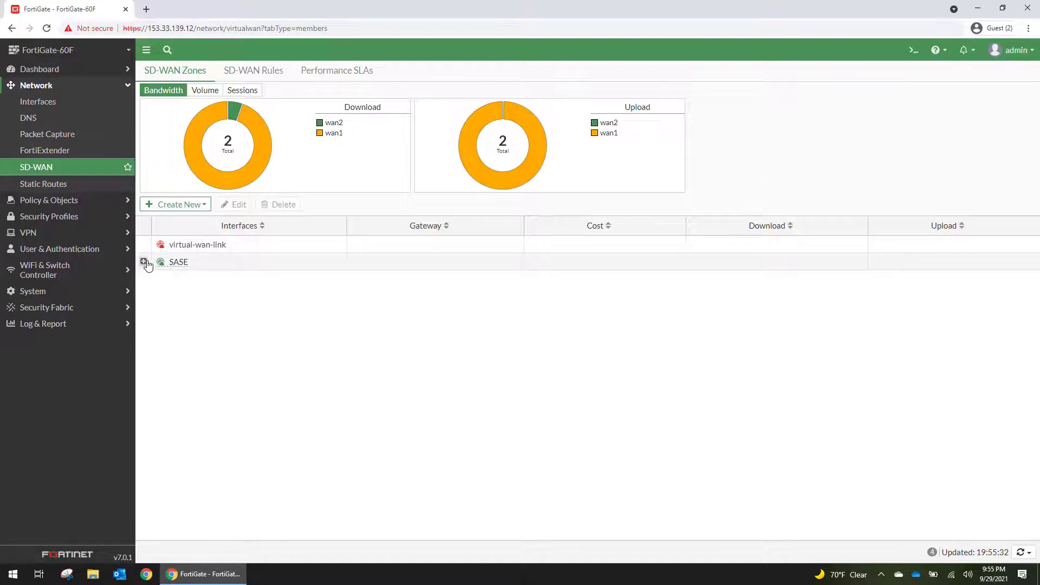
{"action": "left_click", "coordinate": [143, 262]}
{"action": "left_click", "coordinate": [236, 282]}
{"action": "mouse_move", "coordinate": [390, 287]}
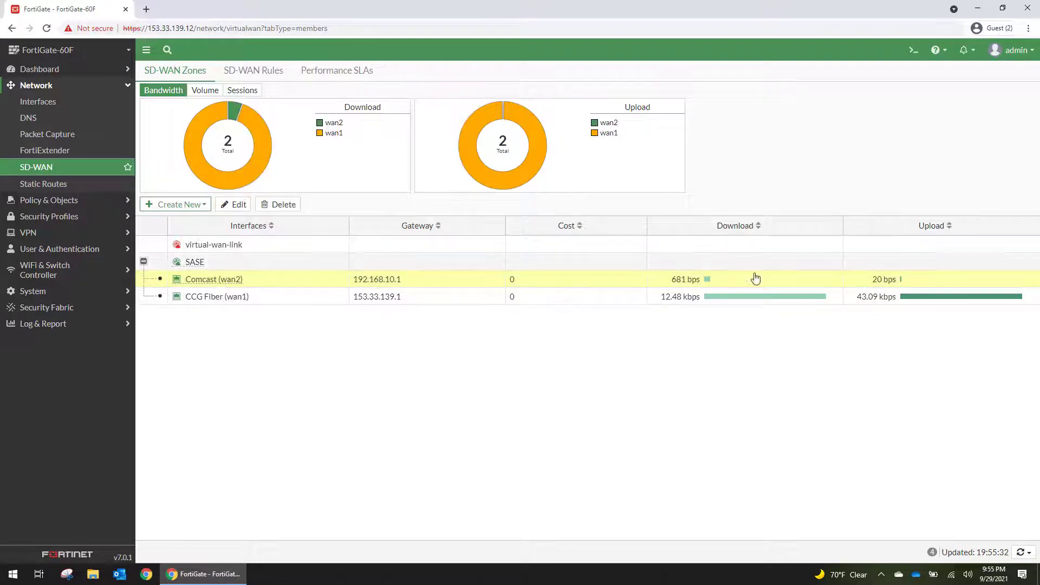
Add Active Sessions, Bytes Received, Bytes Sent and Status columns to the members table
{"action": "right_click", "coordinate": [767, 231]}
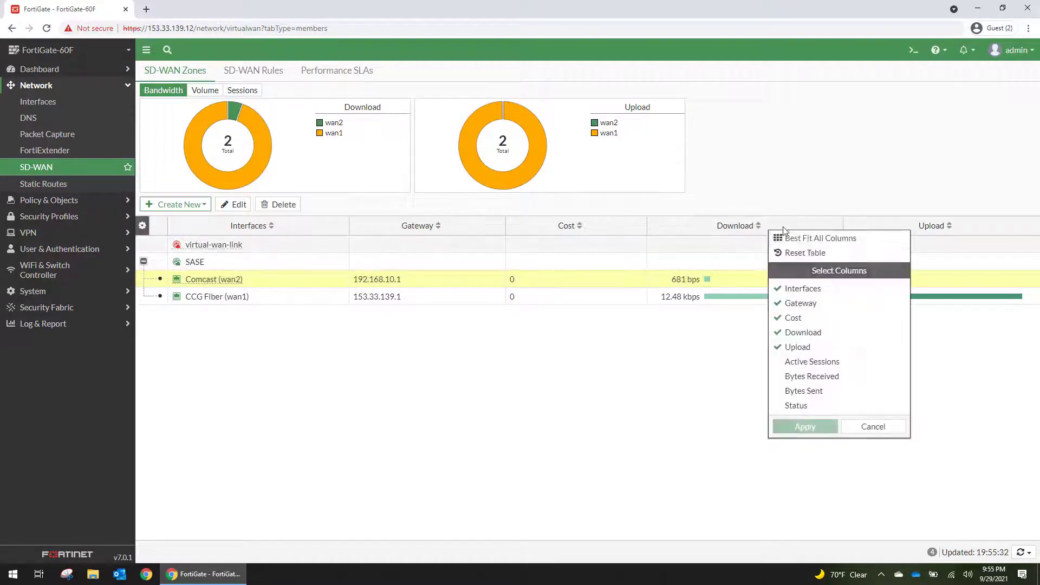
{"action": "left_click", "coordinate": [810, 361]}
{"action": "left_click", "coordinate": [811, 376]}
{"action": "left_click", "coordinate": [807, 391]}
{"action": "left_click", "coordinate": [800, 406]}
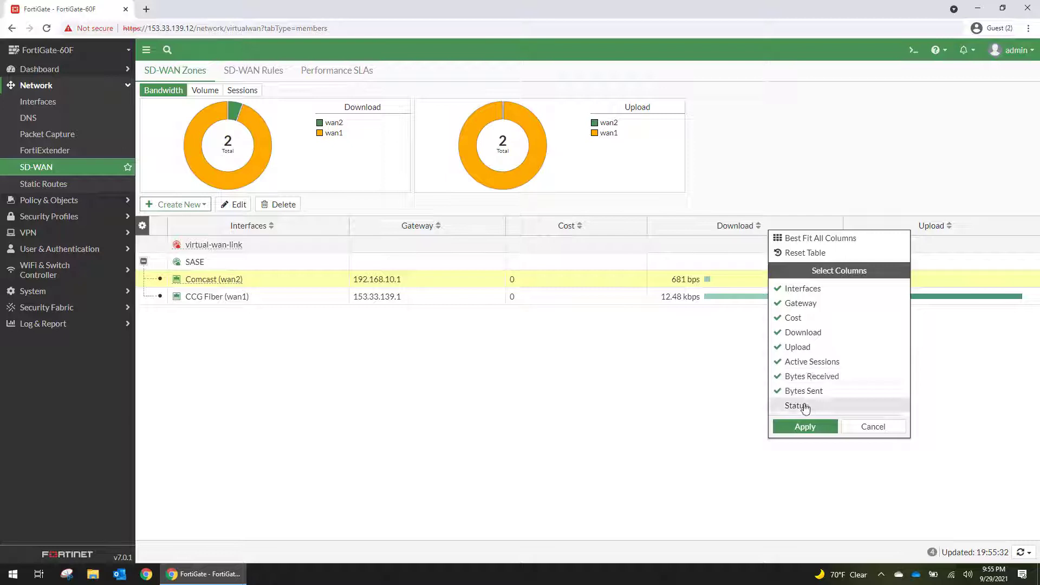
{"action": "left_click", "coordinate": [807, 427]}
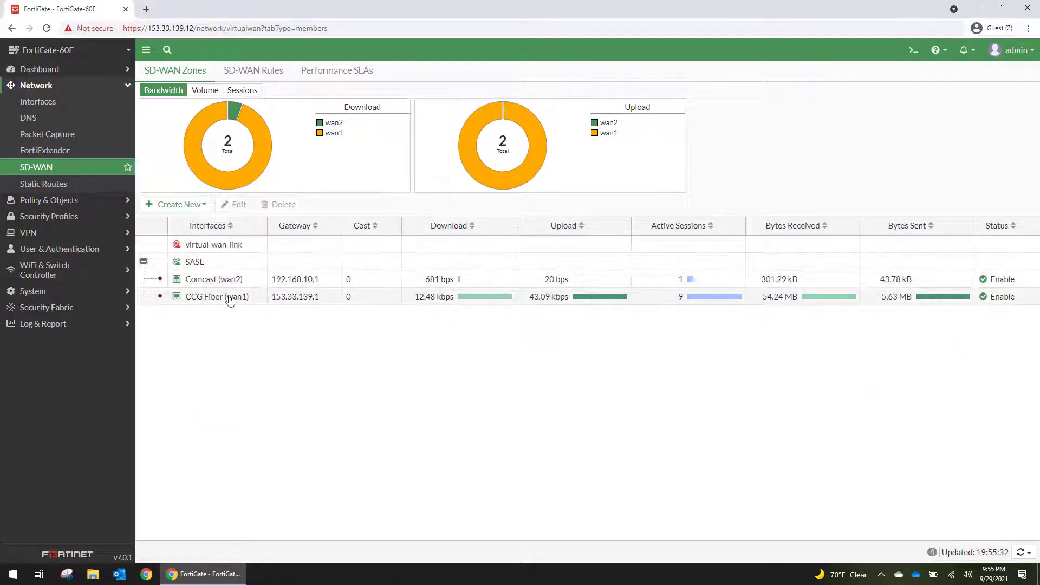
Check the CCG Fiber member's actions, then view the SD-WAN Rules list
{"action": "right_click", "coordinate": [231, 298]}
{"action": "right_click", "coordinate": [209, 298]}
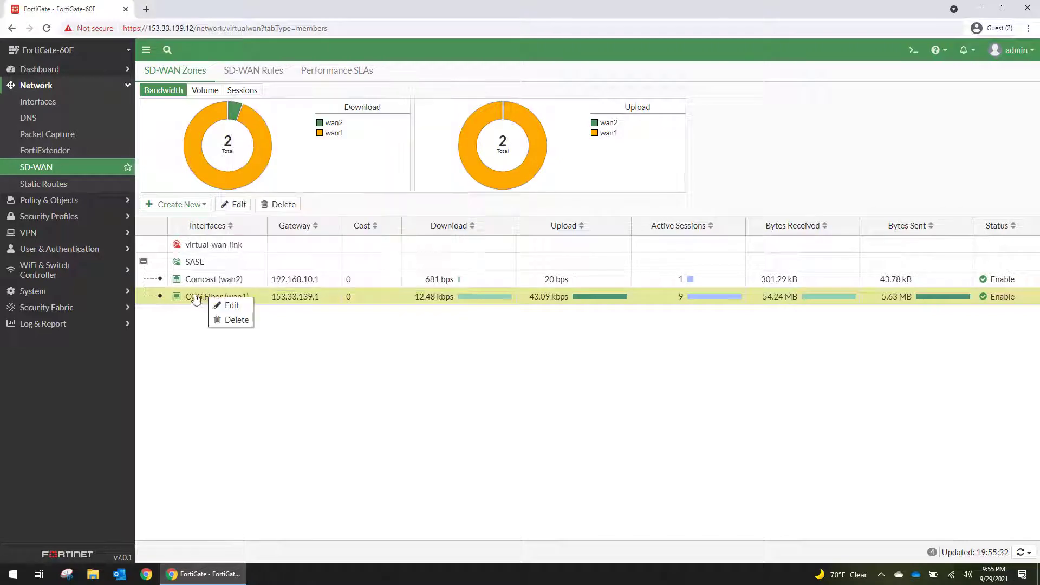
{"action": "left_click", "coordinate": [251, 72]}
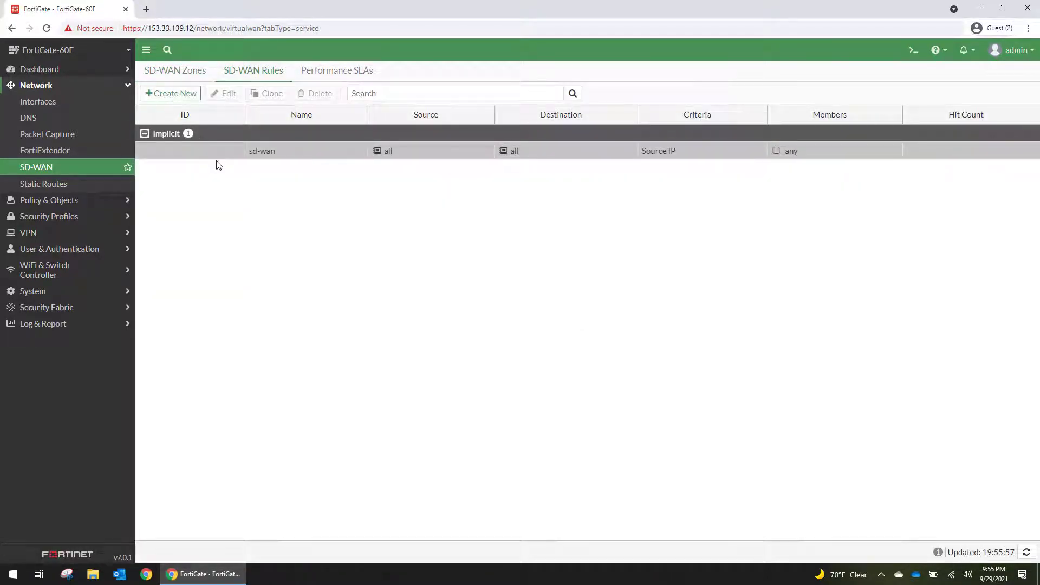
Set the implicit SD-WAN rule to Volume balancing, CCG Fiber (wan1) weight 255 and Comcast (wan2) 1, then recheck it
{"action": "left_click", "coordinate": [211, 152]}
{"action": "double_click", "coordinate": [211, 153]}
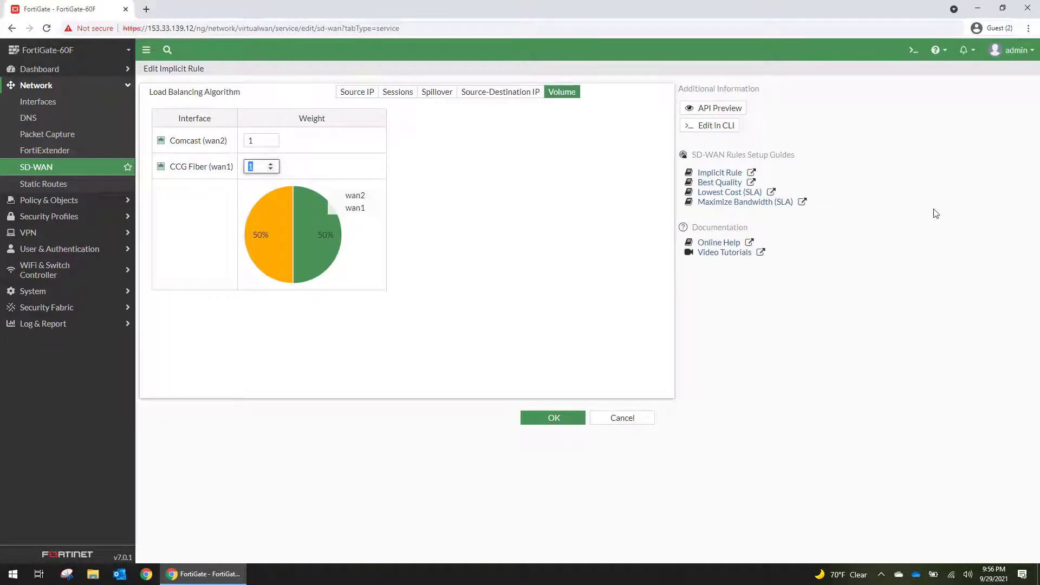
{"action": "type", "text": "1000"}
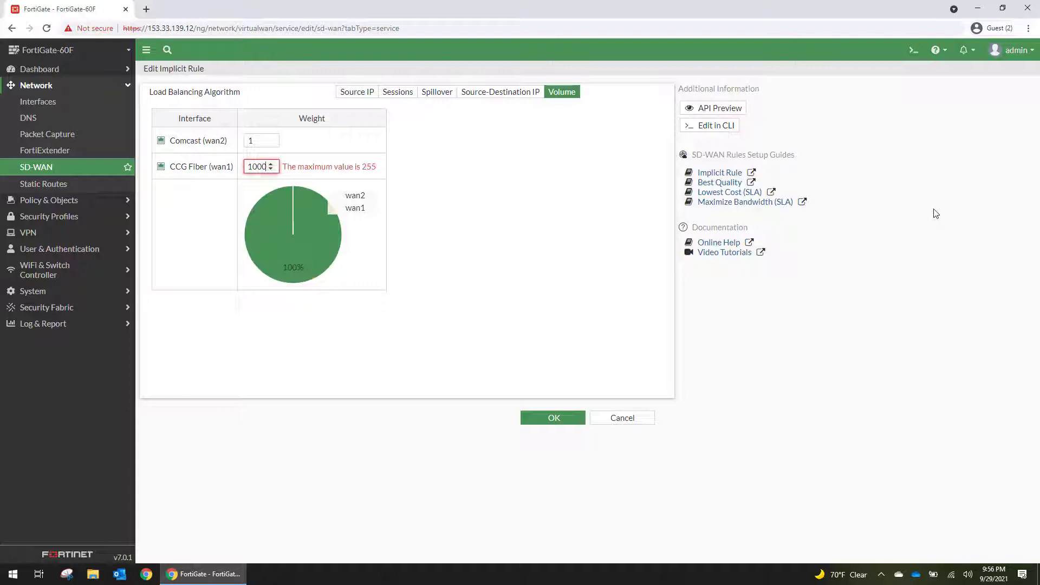
{"action": "key", "text": "BackSpace"}
{"action": "key", "text": "BackSpace"}
{"action": "key", "text": "BackSpace"}
{"action": "key", "text": "BackSpace"}
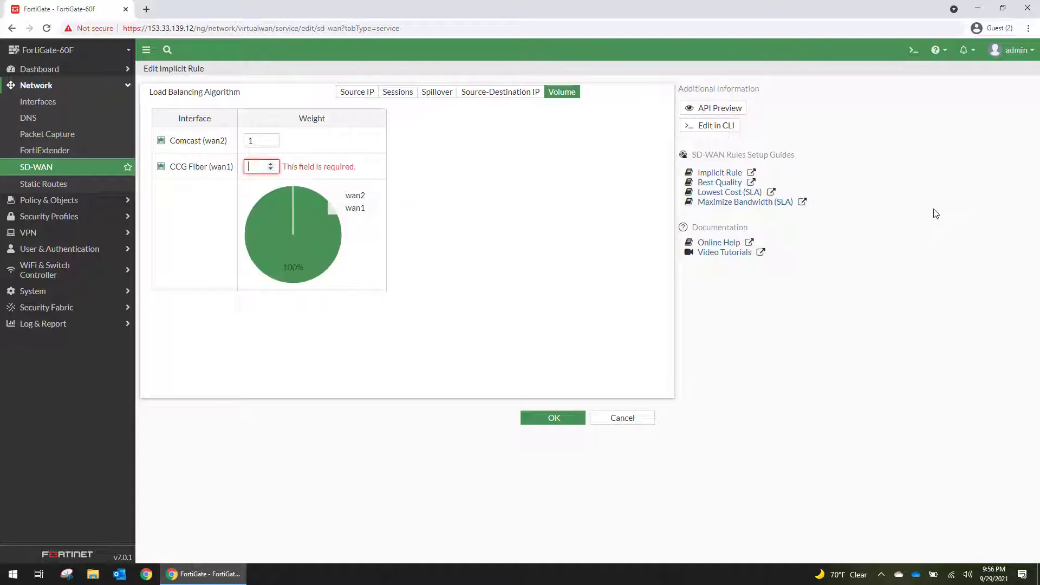
{"action": "type", "text": "255"}
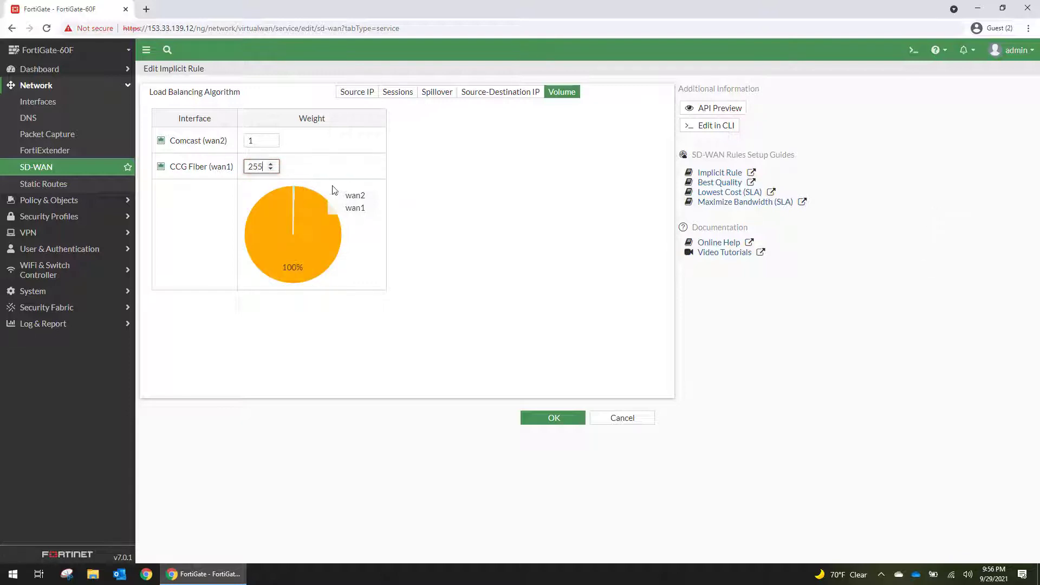
{"action": "left_click", "coordinate": [553, 419]}
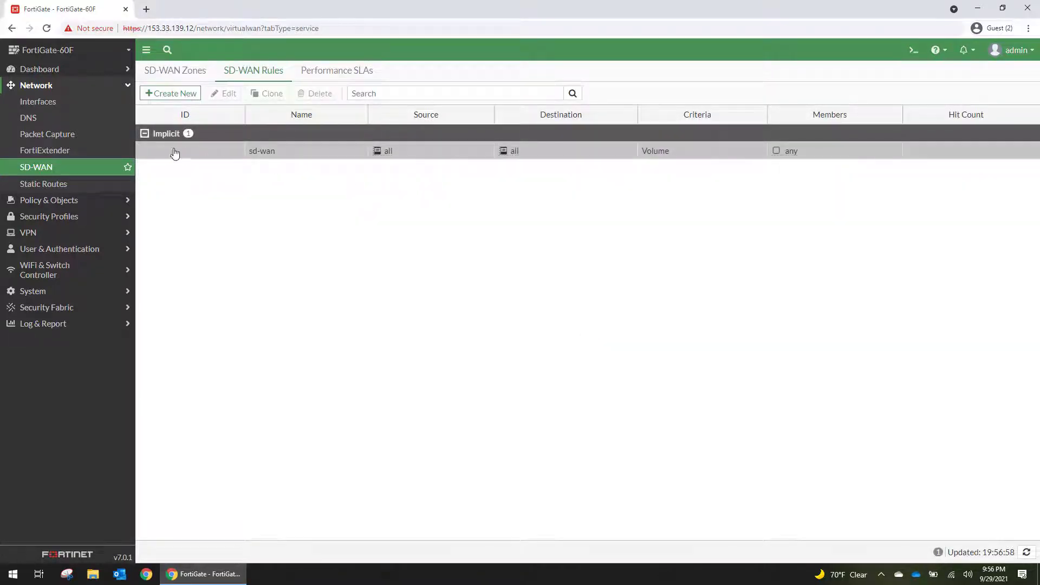
{"action": "double_click", "coordinate": [237, 151]}
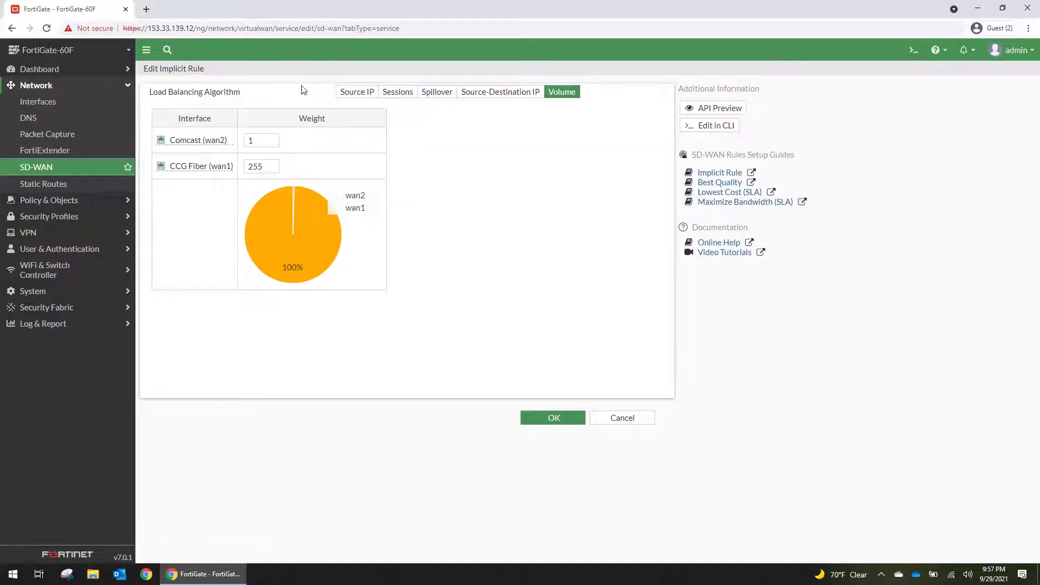
{"action": "left_click", "coordinate": [551, 423]}
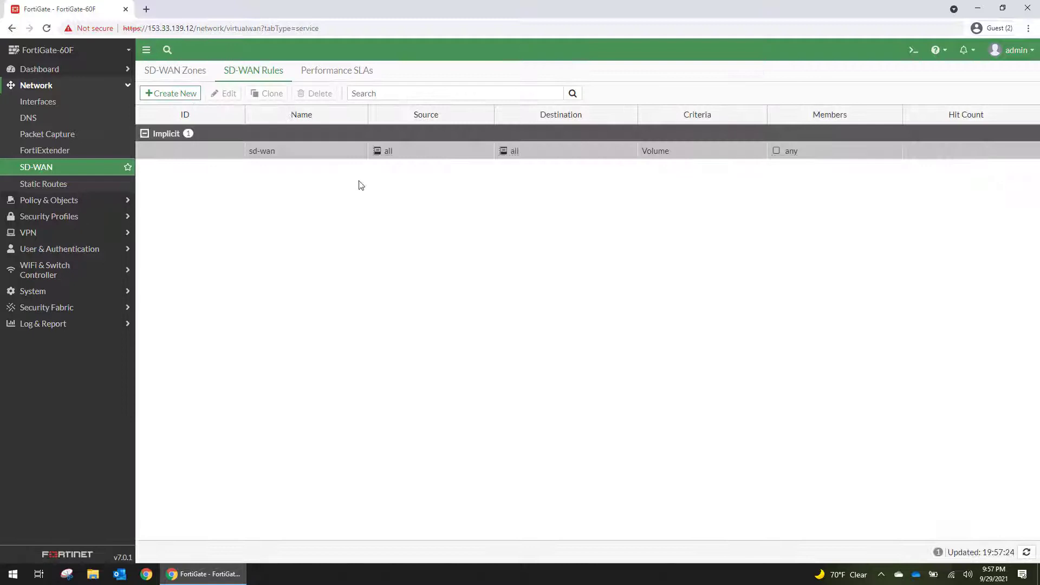
Show the Performance SLAs list, cancel a new SLA draft, and select Default_DNS
{"action": "left_click", "coordinate": [333, 74]}
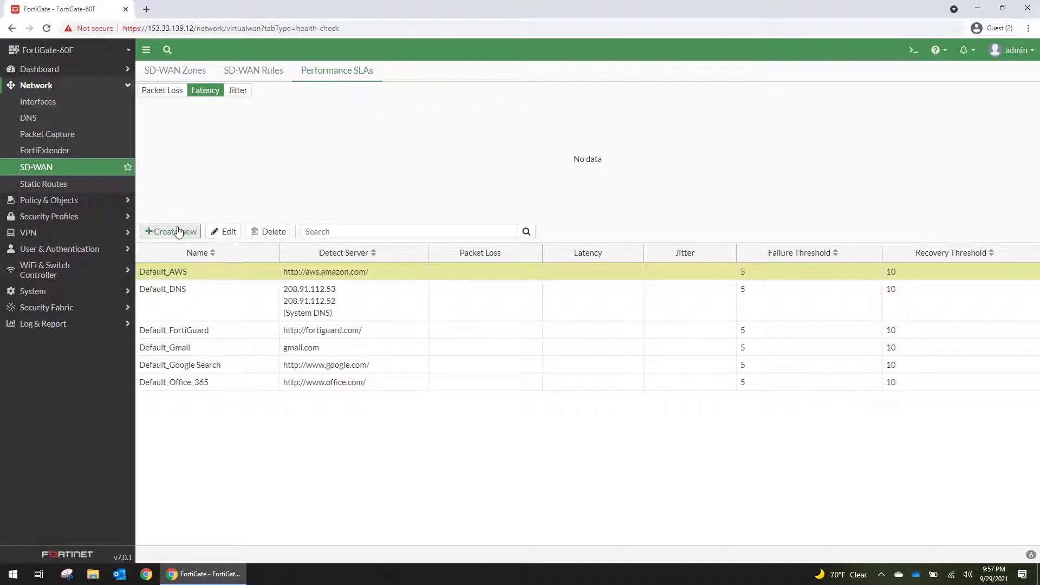
{"action": "left_click", "coordinate": [181, 233]}
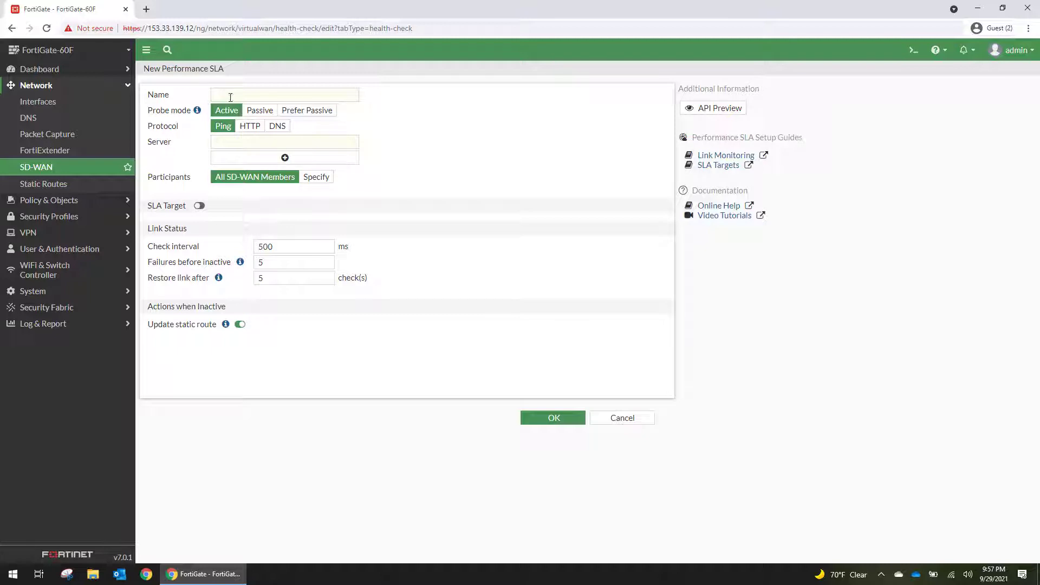
{"action": "left_click", "coordinate": [628, 418]}
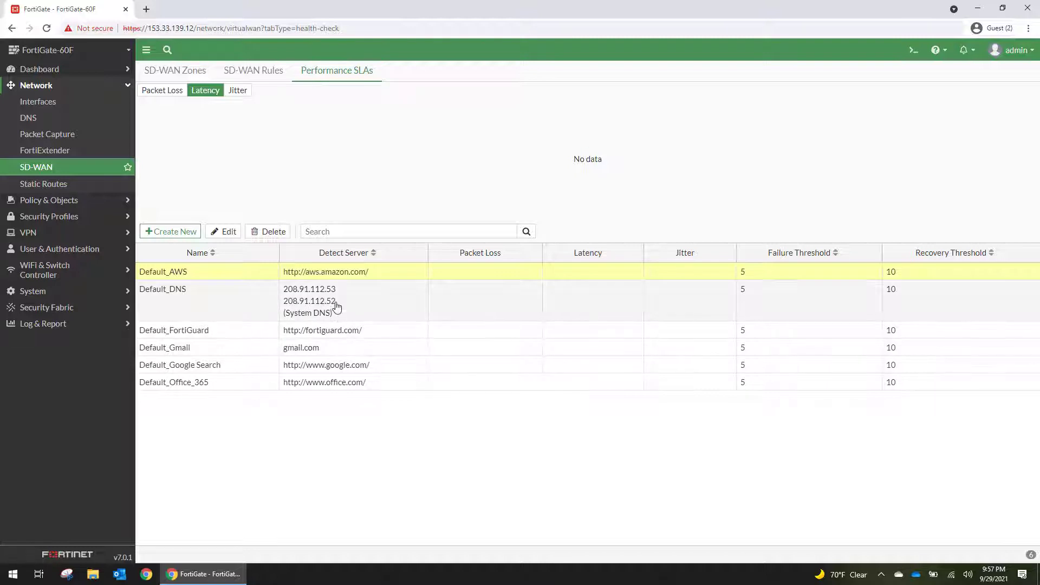
{"action": "left_click", "coordinate": [376, 305]}
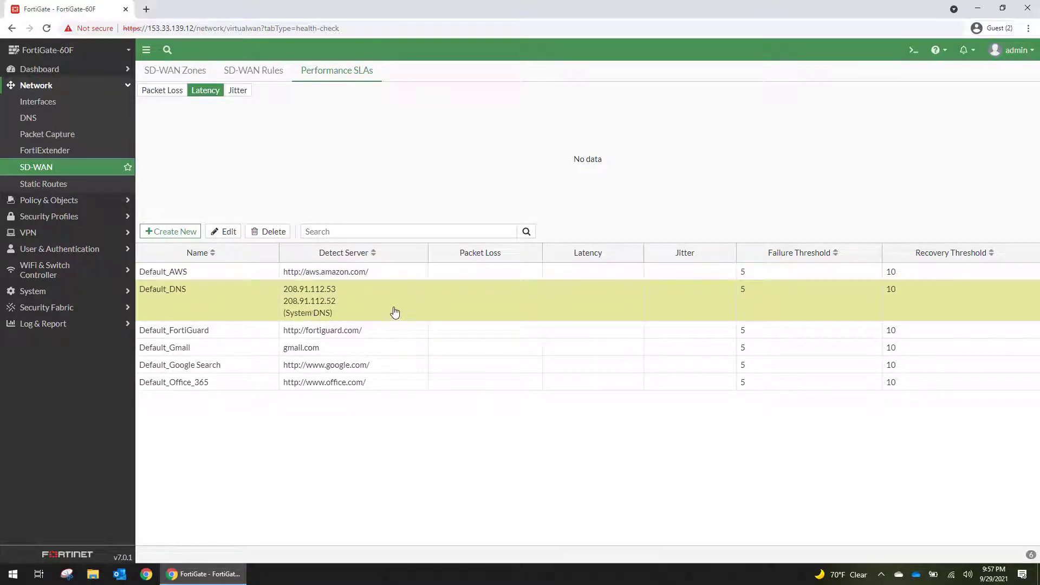
Set Default_Google Search participants to All SD-WAN Members, keeping 250 ms, 50 ms and 5% targets
{"action": "double_click", "coordinate": [350, 370]}
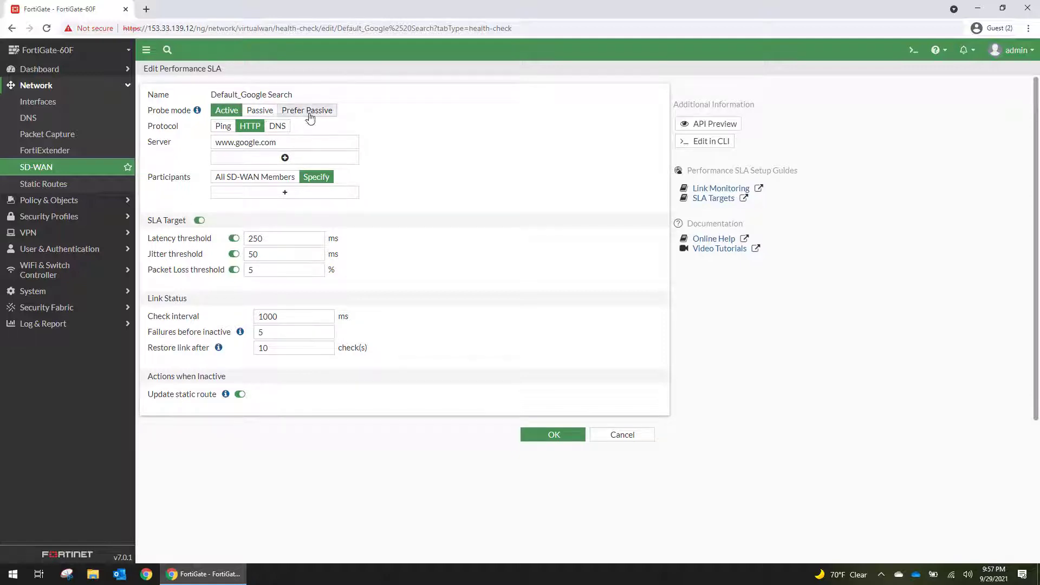
{"action": "left_click", "coordinate": [244, 177]}
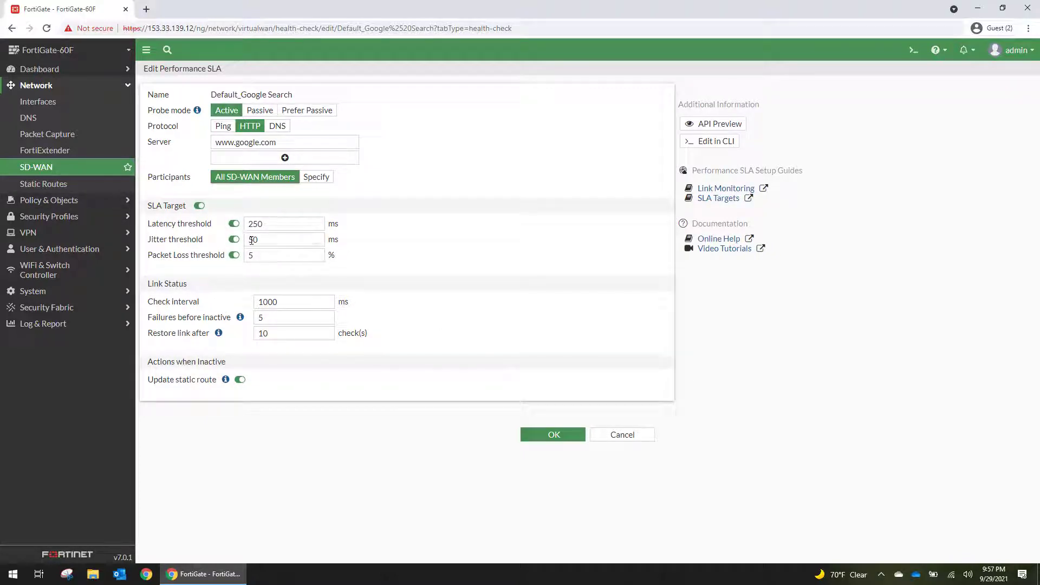
{"action": "double_click", "coordinate": [268, 223]}
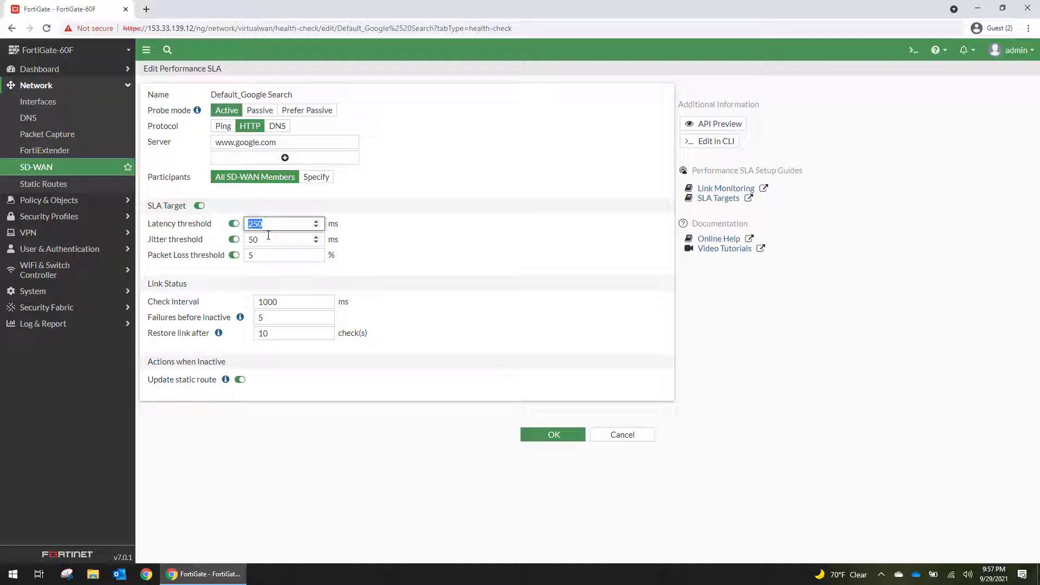
{"action": "left_click", "coordinate": [272, 239]}
{"action": "double_click", "coordinate": [269, 242]}
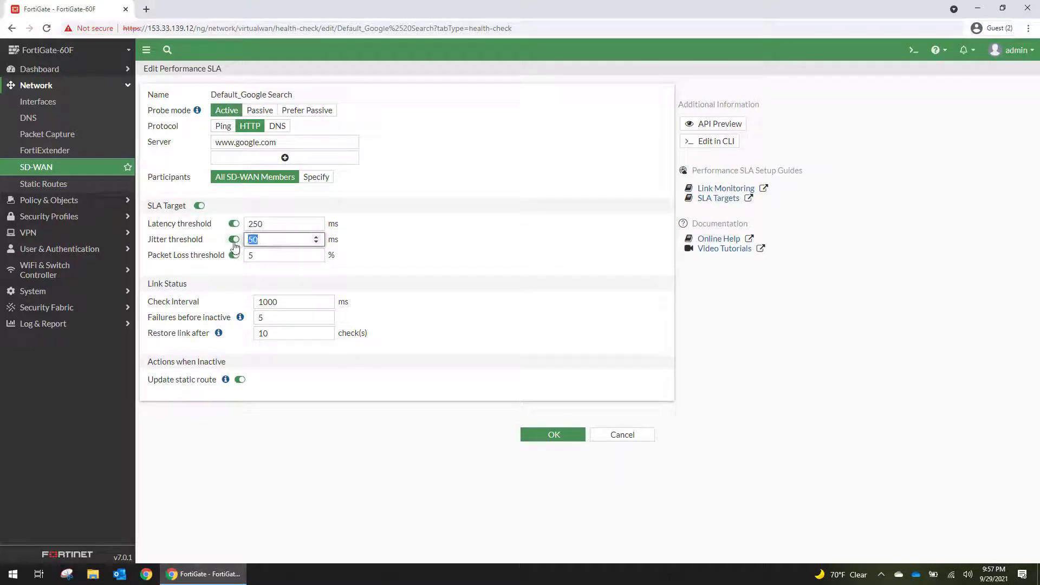
{"action": "double_click", "coordinate": [283, 256]}
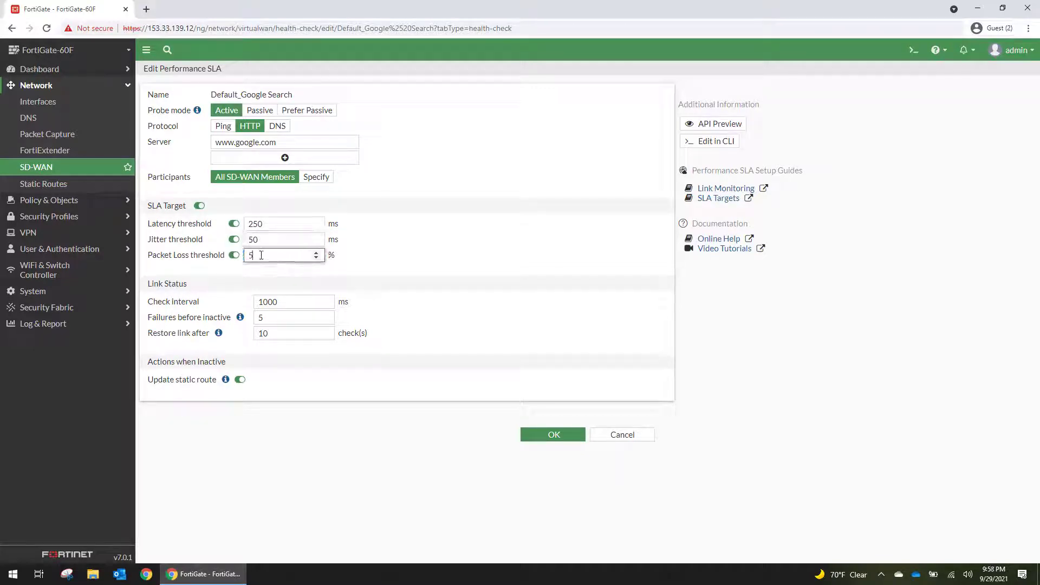
{"action": "left_click", "coordinate": [404, 286]}
Save the Default_Google Search SLA and check its latency and jitter for CCG Fiber and Comcast
{"action": "left_click", "coordinate": [562, 437]}
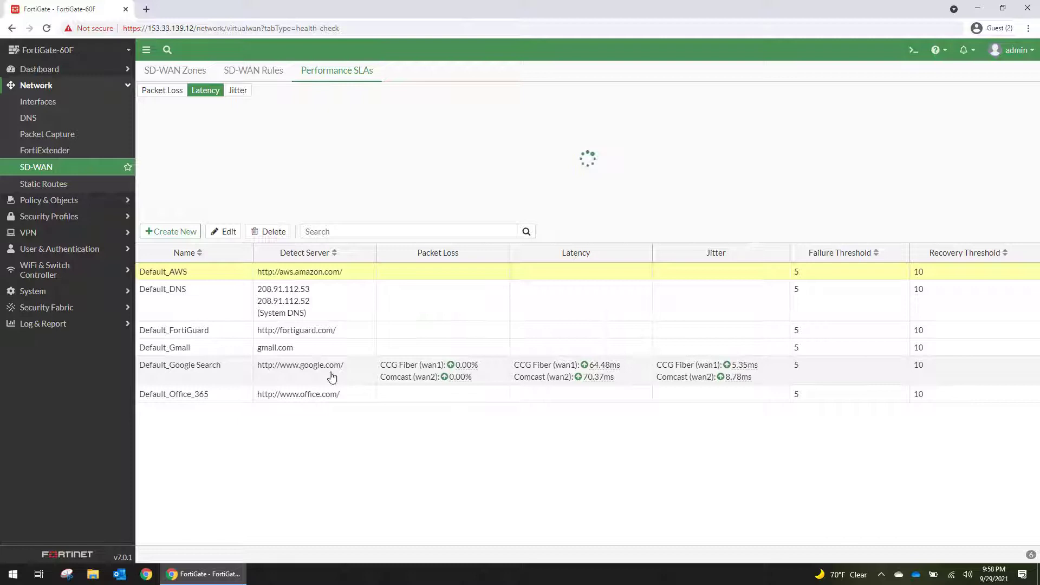
{"action": "mouse_move", "coordinate": [609, 370]}
{"action": "mouse_move", "coordinate": [735, 377]}
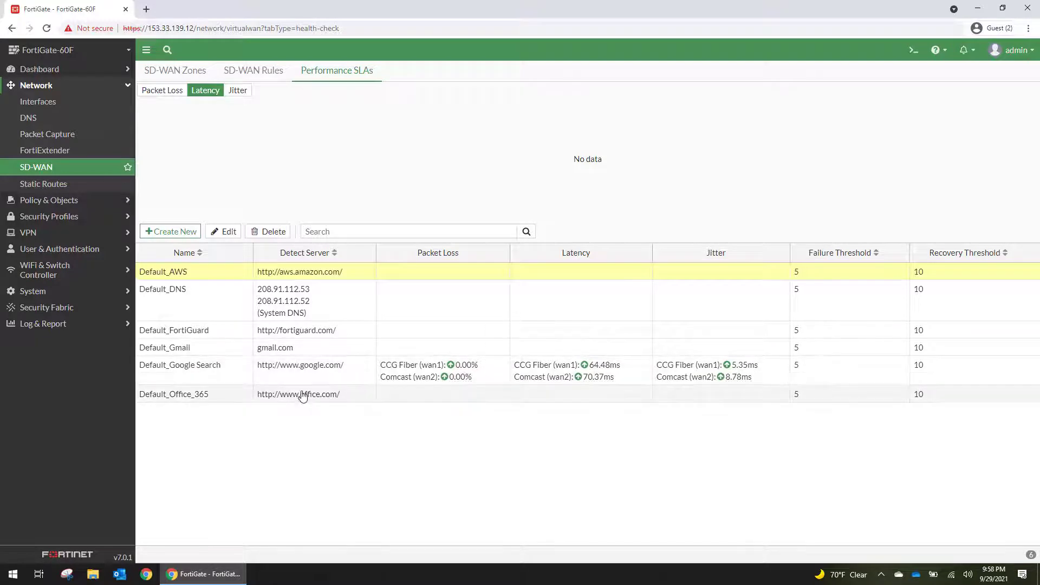
Create a new SLA named Google DNS probing servers 8.8.8.8 and 8.8.4.4
{"action": "left_click", "coordinate": [181, 232]}
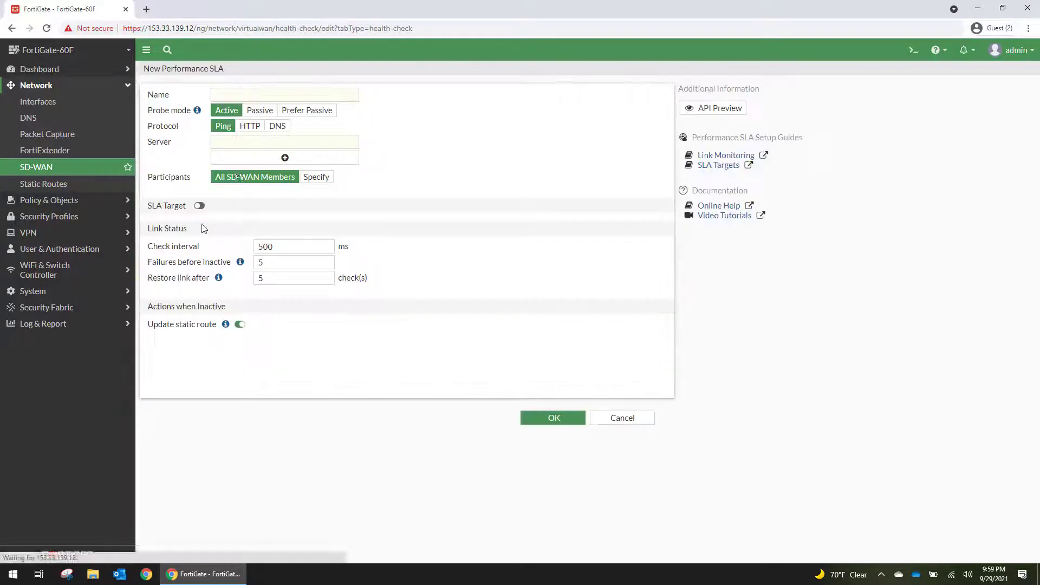
{"action": "left_click", "coordinate": [252, 92]}
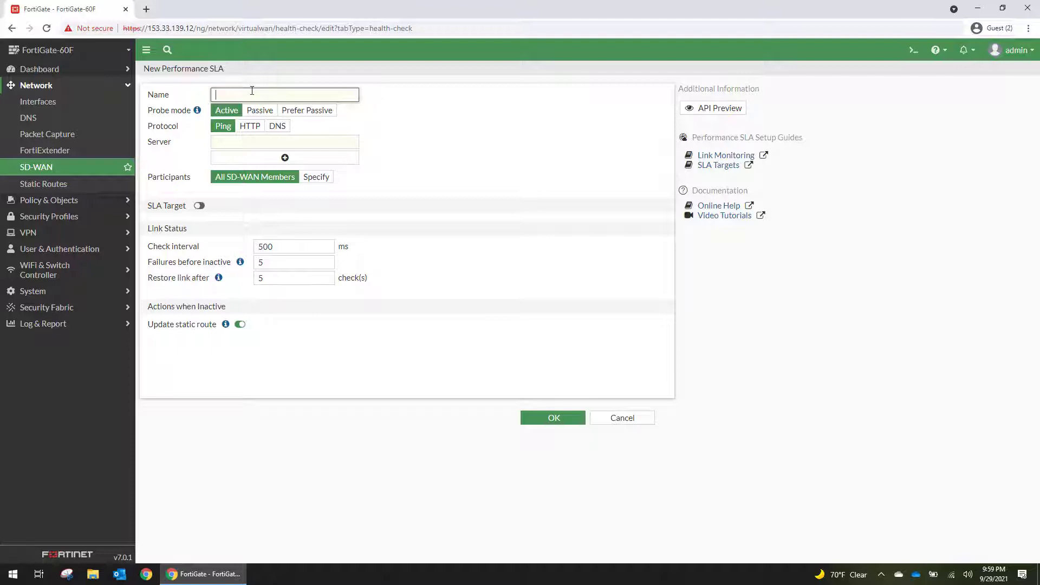
{"action": "type", "text": "Google DNS"}
{"action": "left_click", "coordinate": [285, 144]}
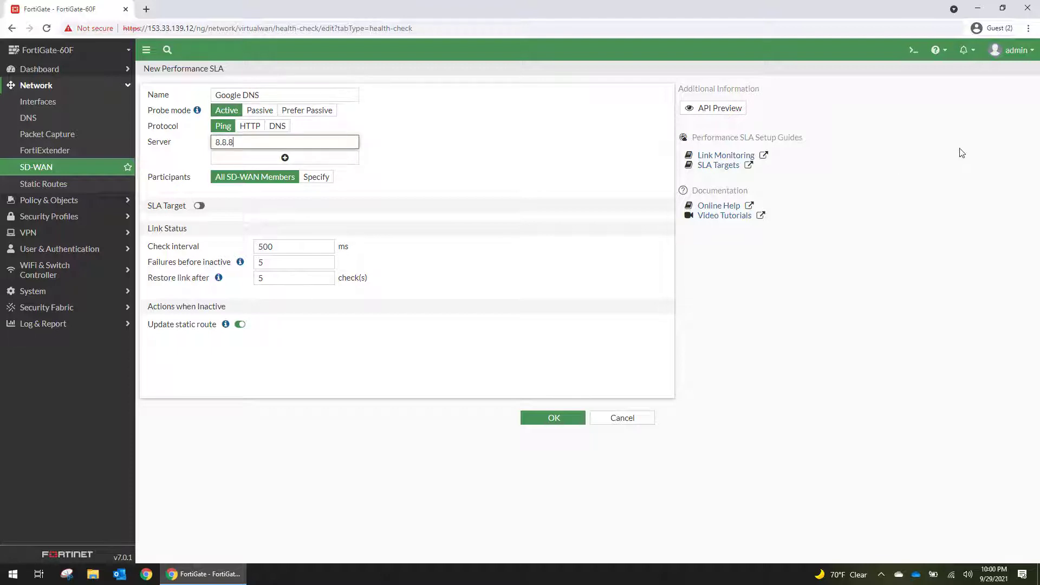
{"action": "left_click", "coordinate": [305, 158]}
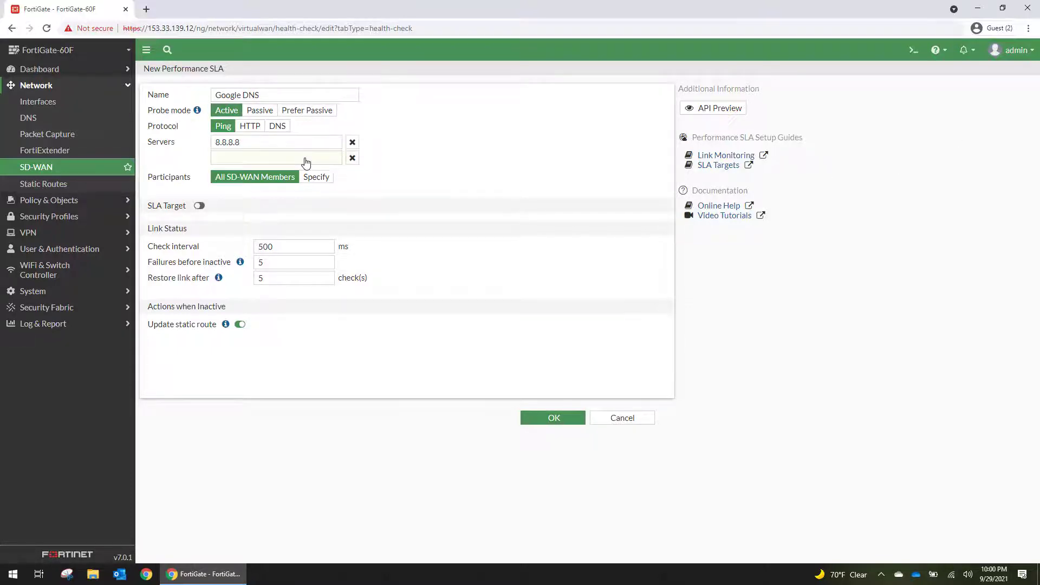
{"action": "left_click", "coordinate": [310, 158]}
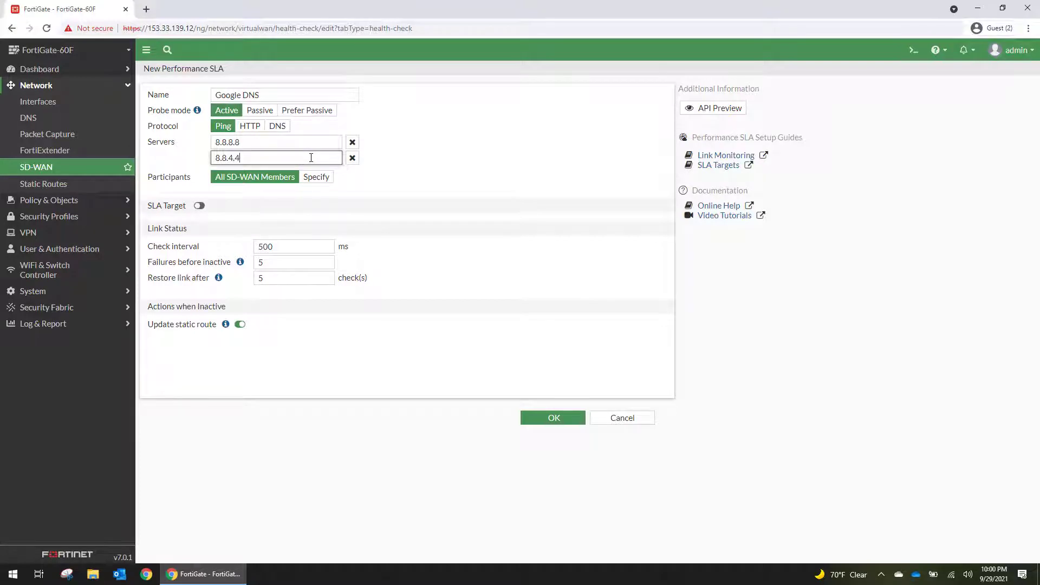
Enable SLA targets of 500 ms latency, 50 ms jitter, 5% loss, 1000 ms interval, and save
{"action": "left_click", "coordinate": [199, 205]}
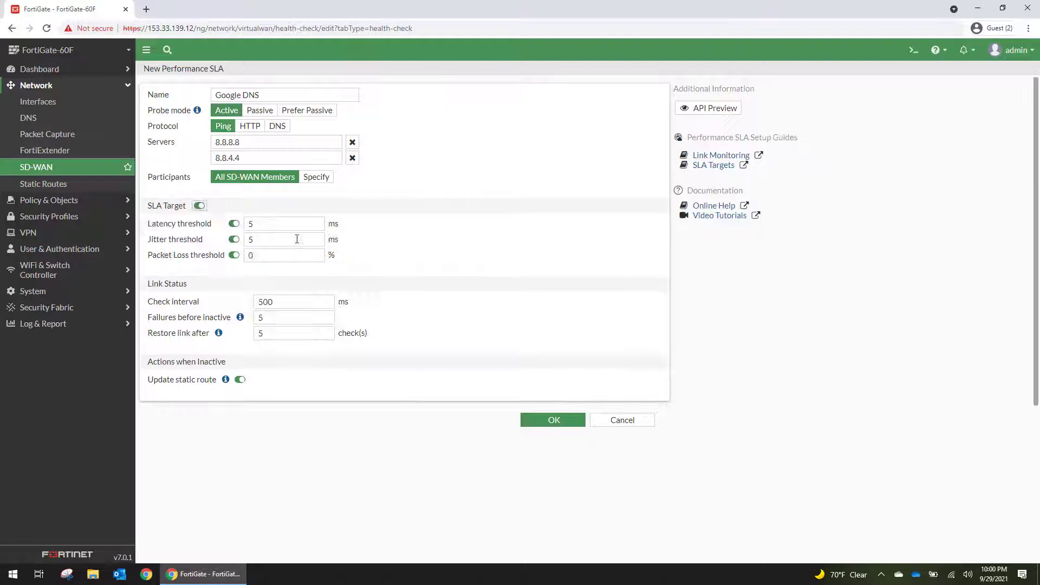
{"action": "left_click", "coordinate": [250, 224]}
{"action": "double_click", "coordinate": [250, 223]}
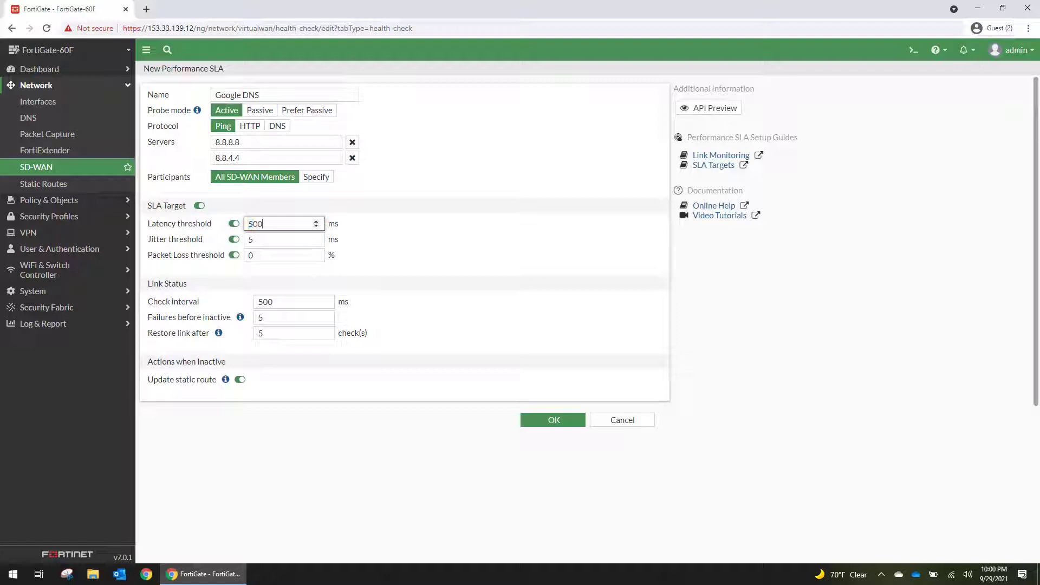
{"action": "left_click", "coordinate": [280, 239]}
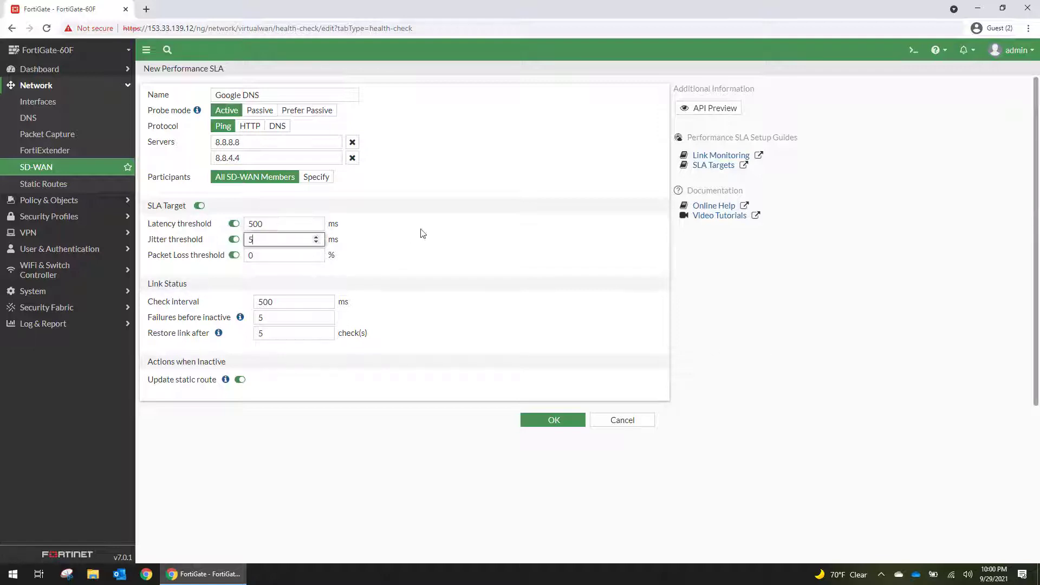
{"action": "double_click", "coordinate": [251, 255]}
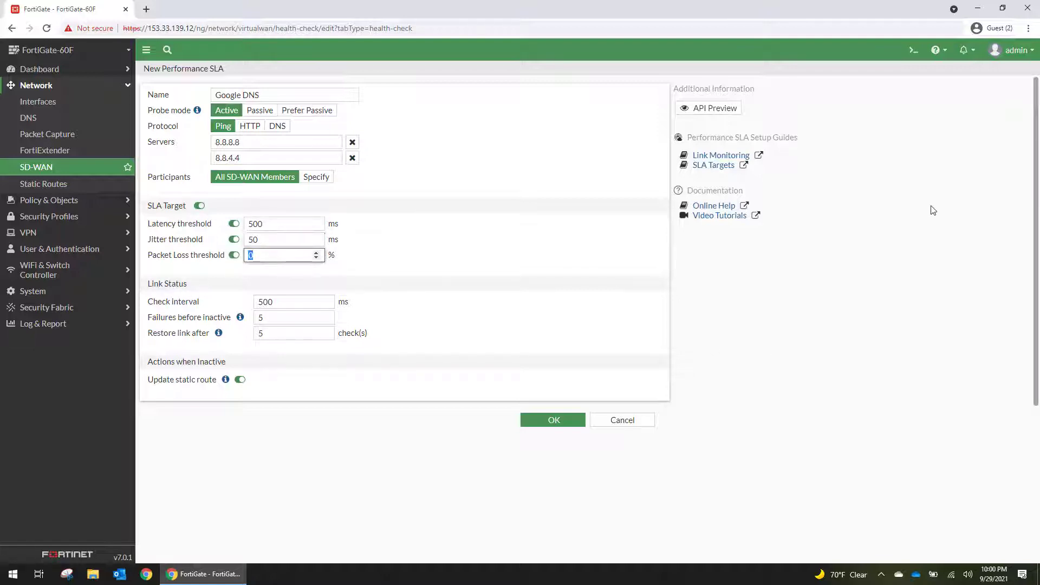
{"action": "double_click", "coordinate": [279, 302]}
{"action": "type", "text": "100"}
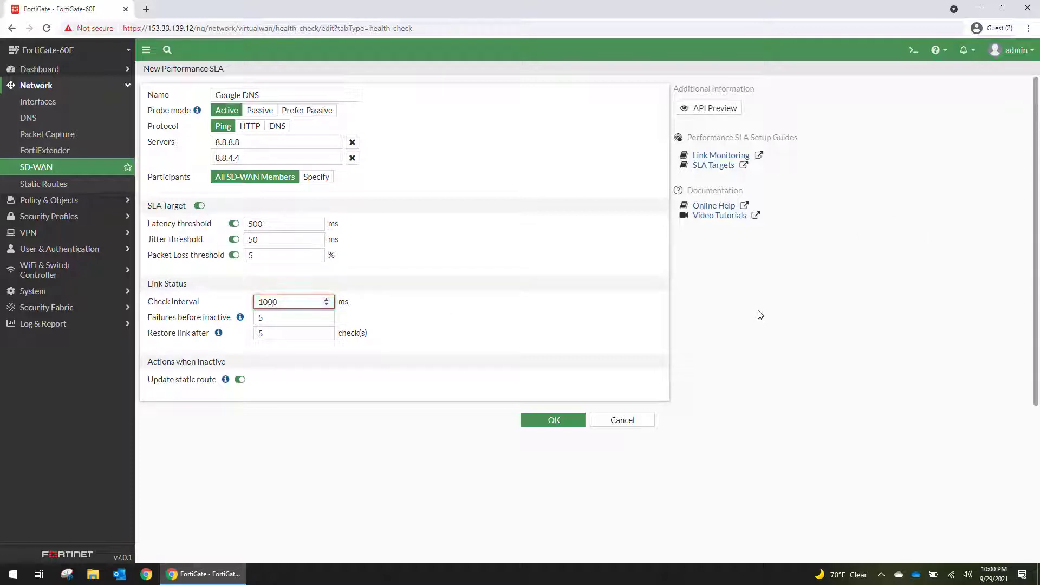
{"action": "type", "text": "0"}
{"action": "left_click", "coordinate": [626, 358]}
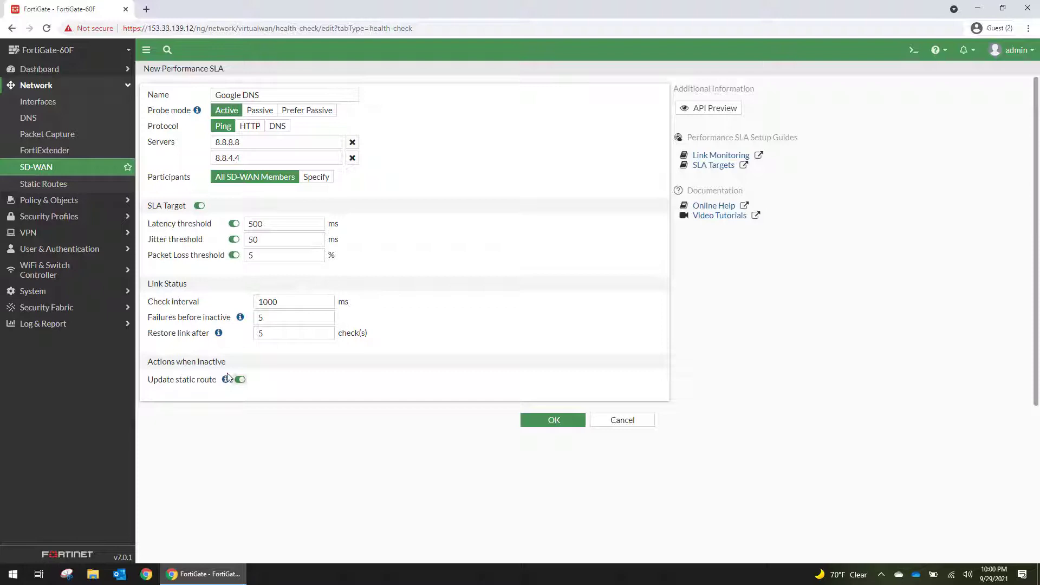
{"action": "left_click", "coordinate": [545, 422]}
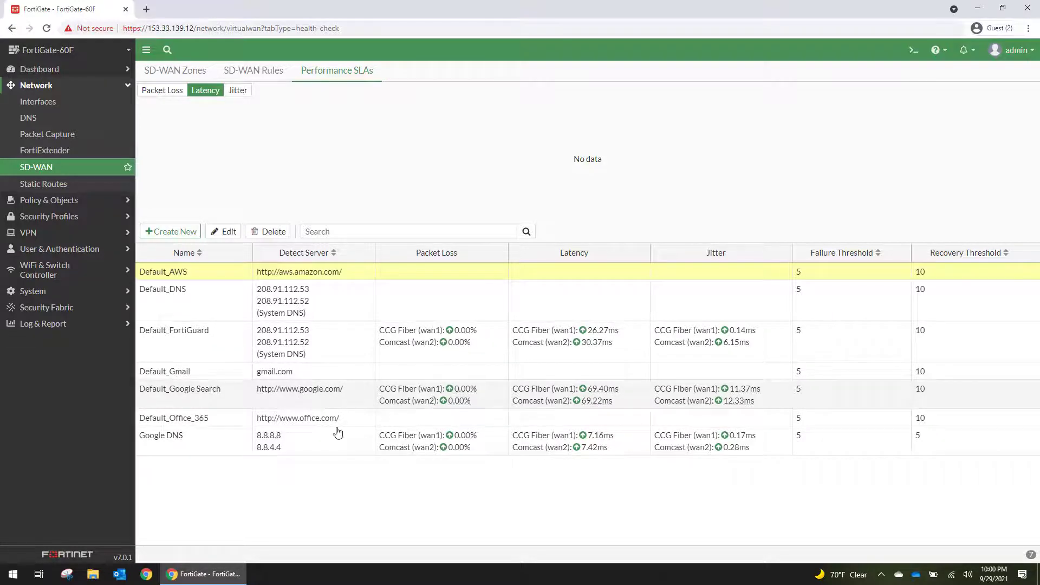
View the Google DNS latency chart, then return to the SD-WAN Zones overview
{"action": "left_click", "coordinate": [194, 446]}
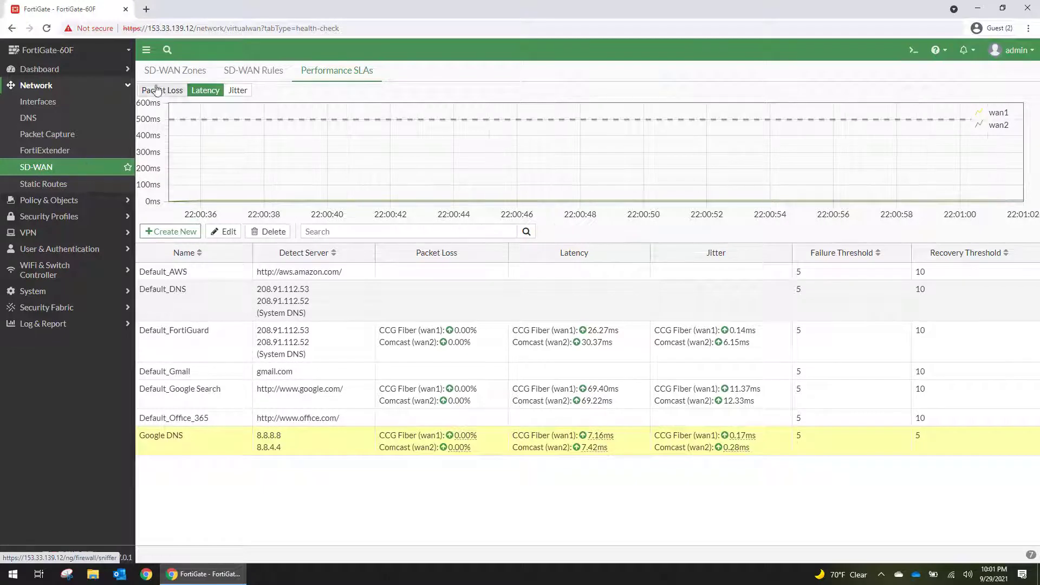
{"action": "left_click", "coordinate": [249, 74]}
{"action": "left_click", "coordinate": [195, 70]}
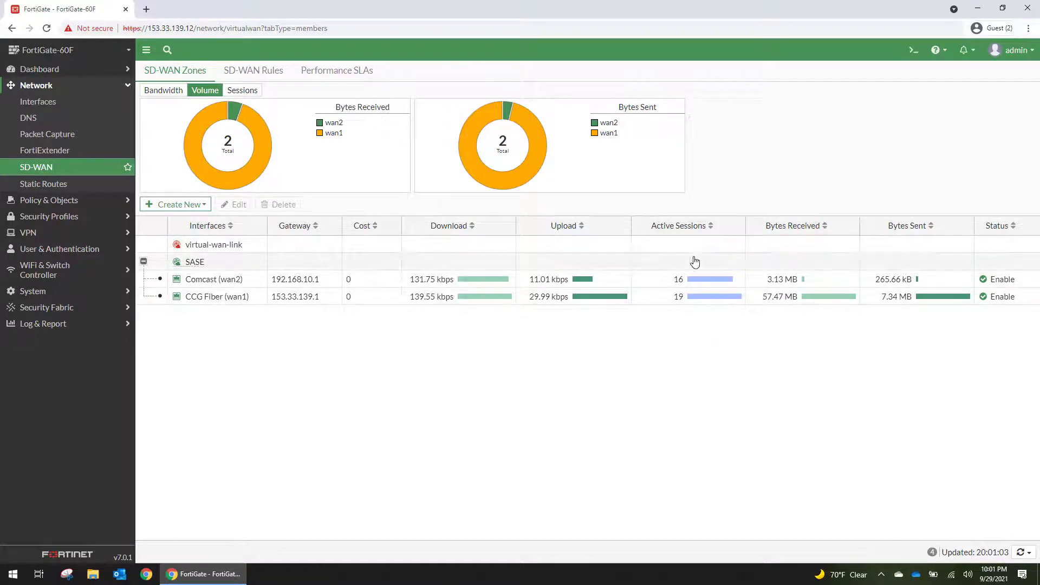
Compare per-member sessions, then download and upload bandwidth, in the SD-WAN Zones charts
{"action": "left_click", "coordinate": [240, 92]}
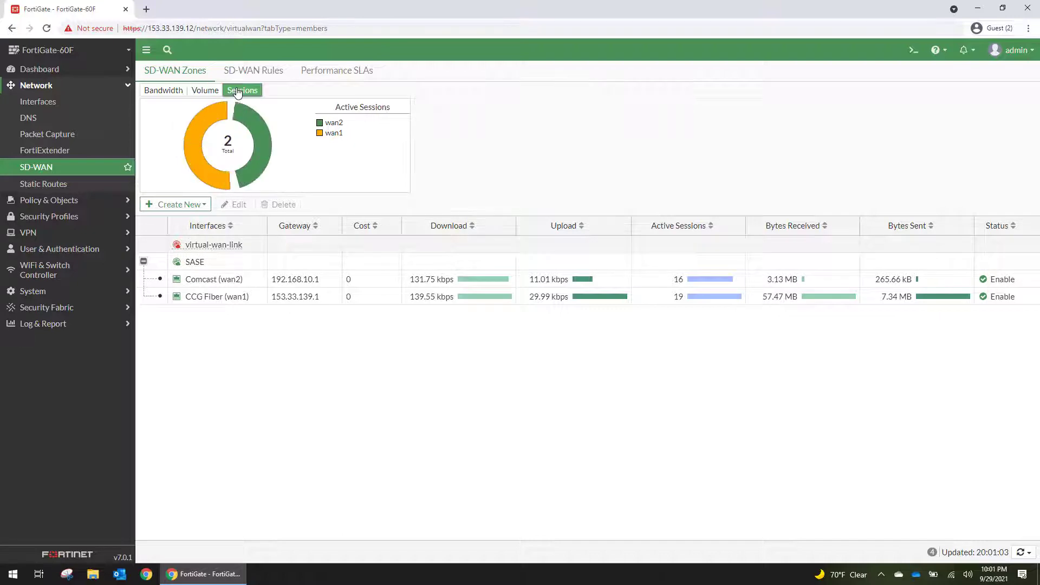
{"action": "left_click", "coordinate": [184, 92]}
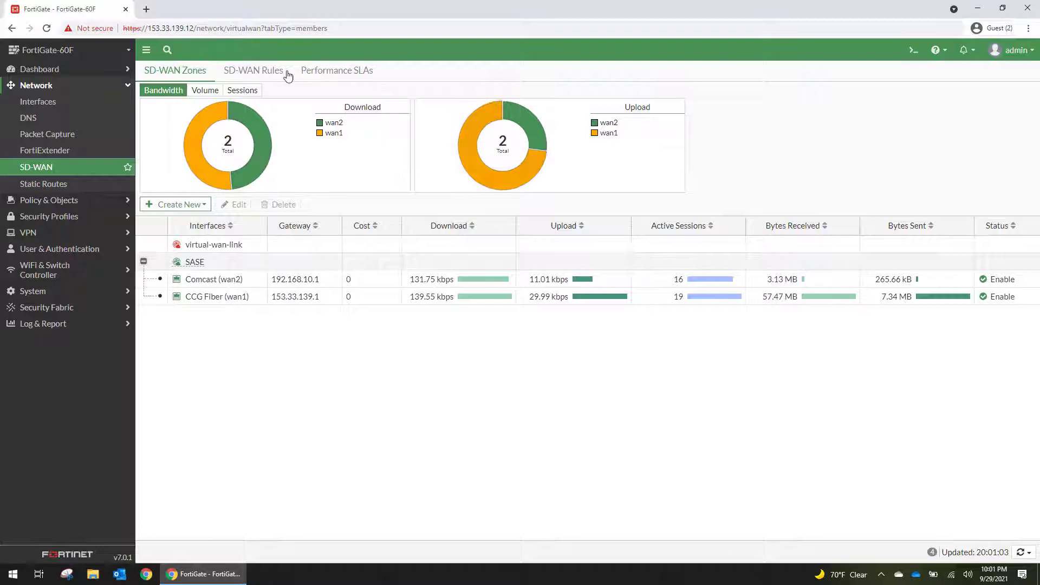
Create a new SD-WAN rule with the five Microsoft-Office365 internet services as destinations
{"action": "left_click", "coordinate": [253, 71]}
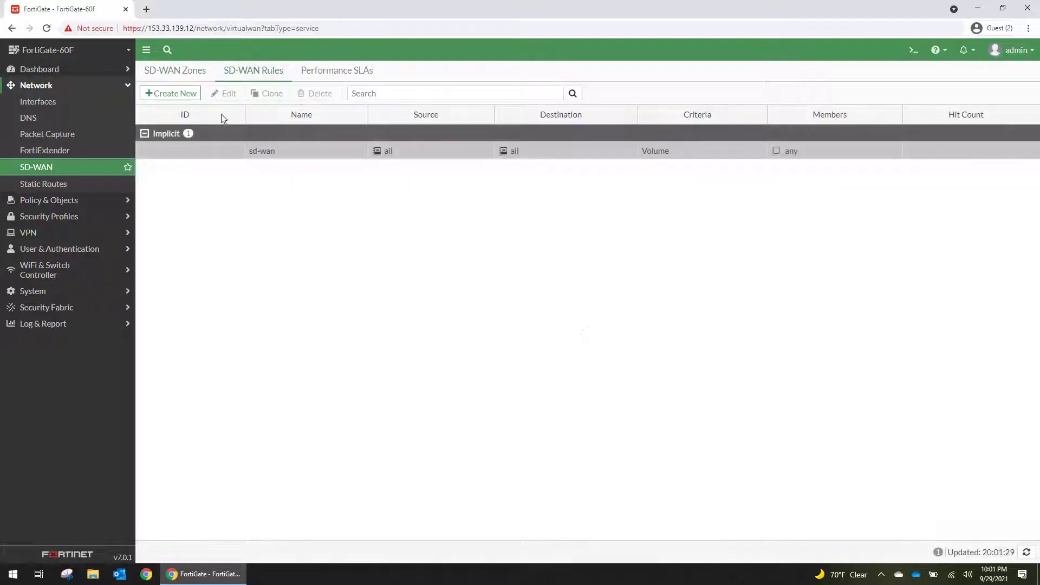
{"action": "left_click", "coordinate": [169, 99]}
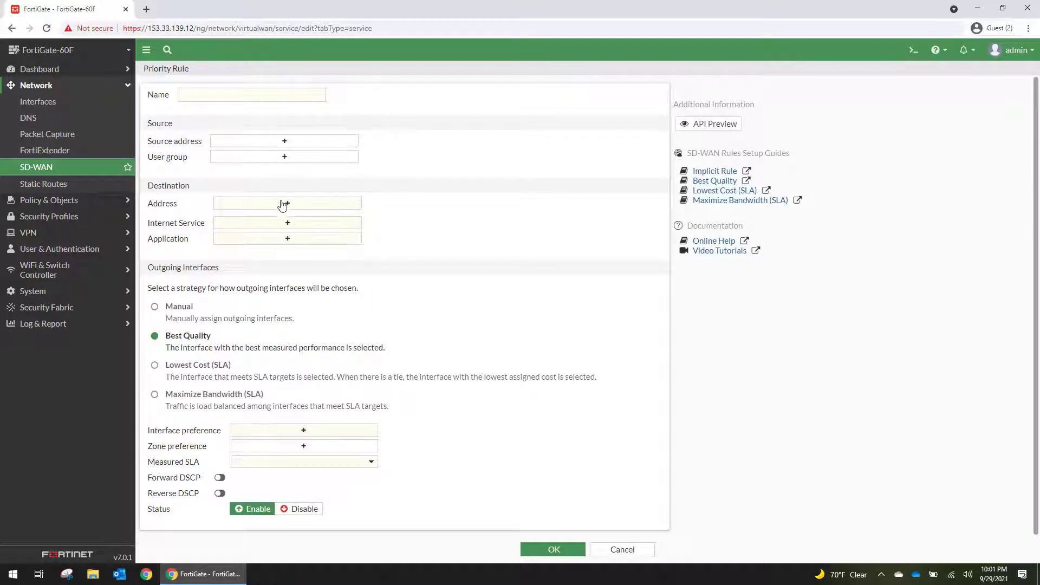
{"action": "left_click", "coordinate": [282, 223]}
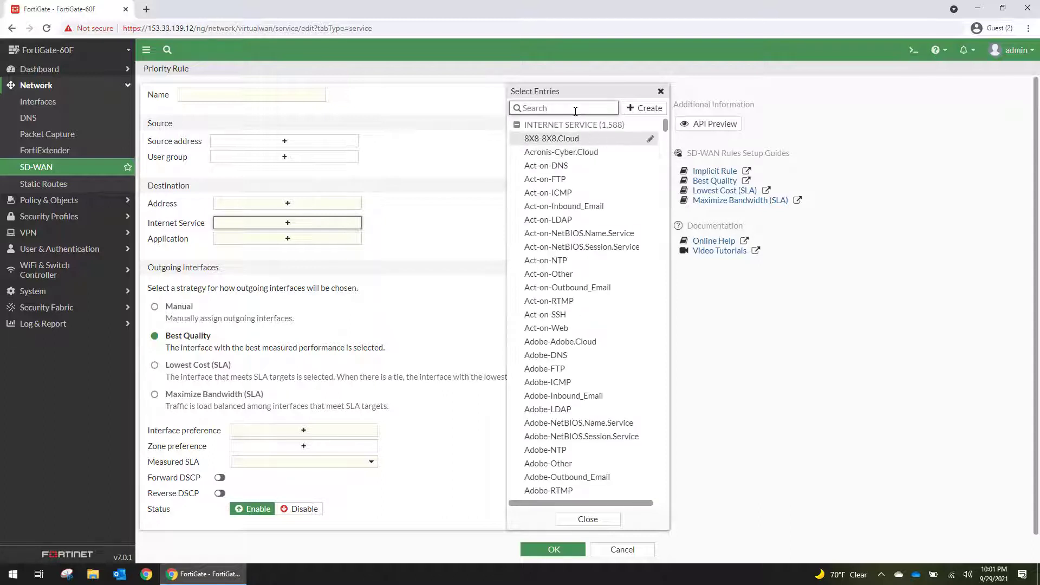
{"action": "type", "text": "office"}
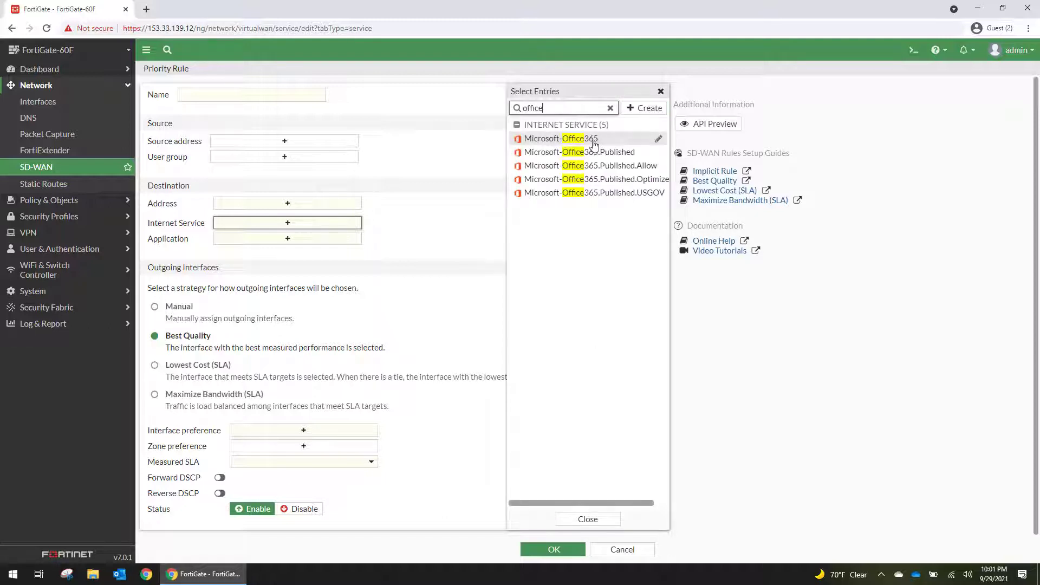
{"action": "left_click", "coordinate": [594, 142]}
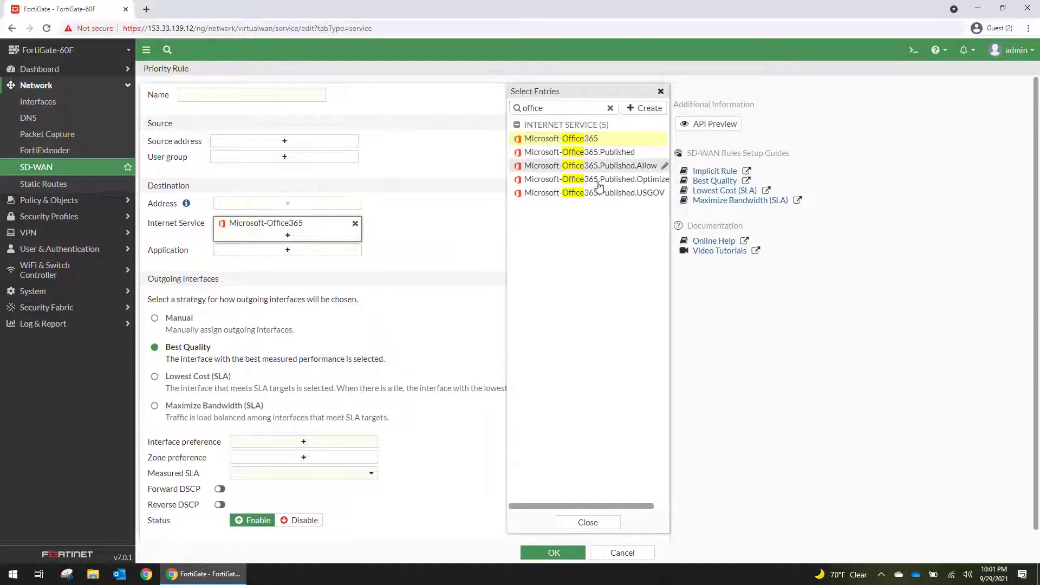
{"action": "left_click", "coordinate": [566, 155]}
{"action": "left_click", "coordinate": [570, 166]}
{"action": "left_click", "coordinate": [571, 179]}
{"action": "left_click", "coordinate": [595, 194]}
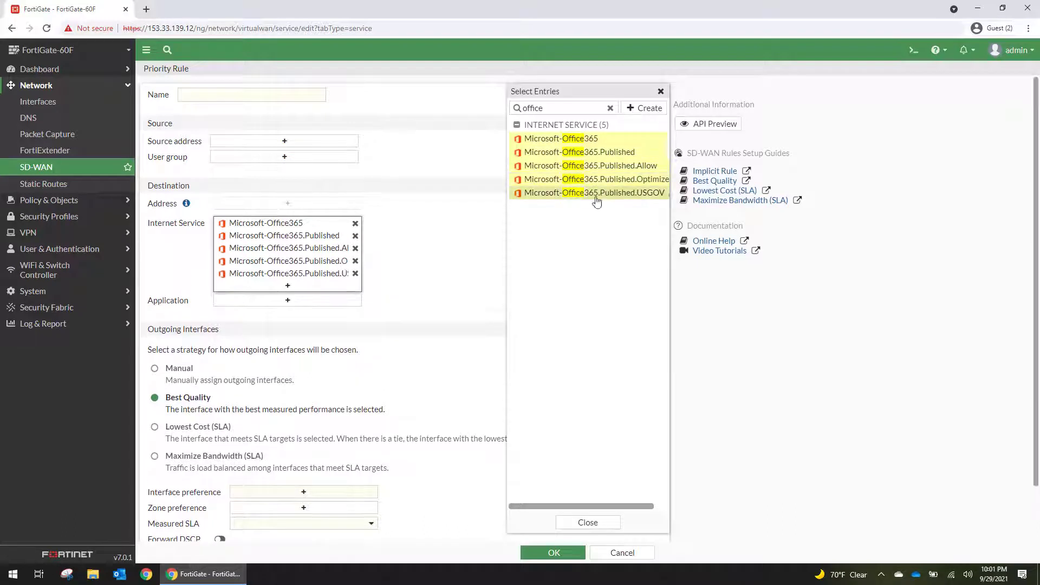
{"action": "left_click", "coordinate": [446, 274]}
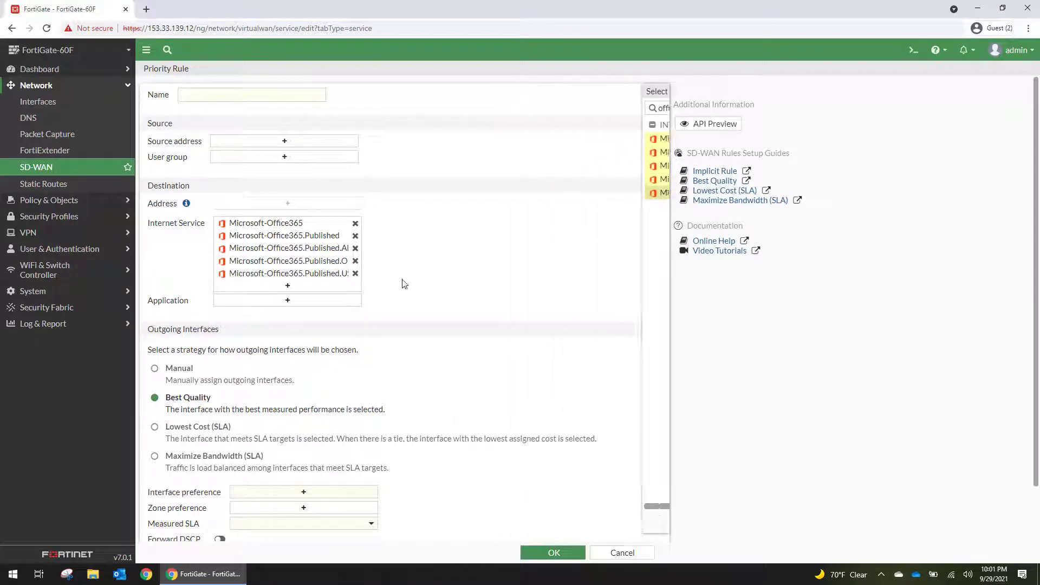
Add Microsoft-Azure to the rule's destination internet services
{"action": "left_click", "coordinate": [287, 241]}
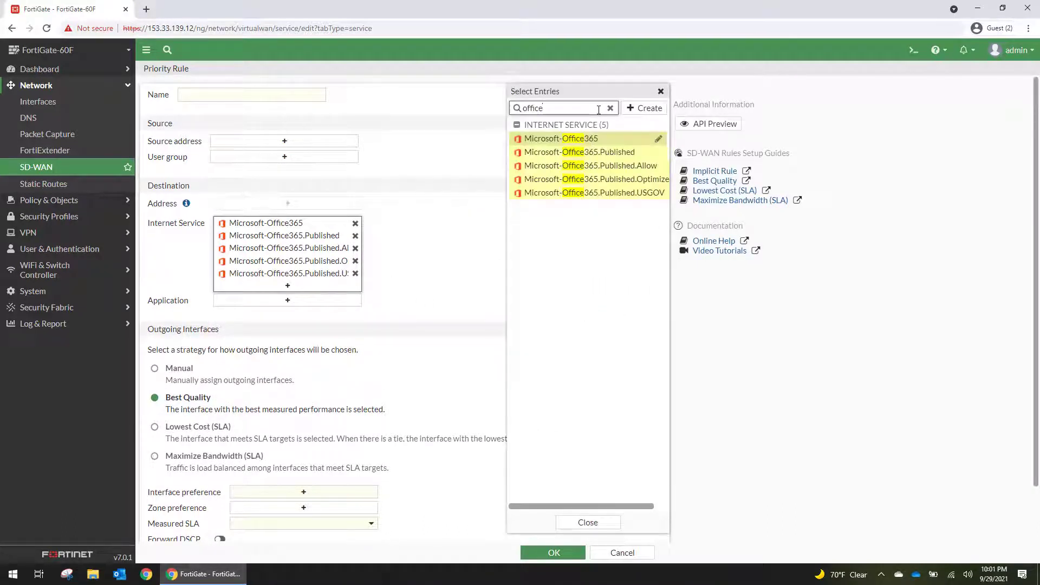
{"action": "key", "text": "BackSpace"}
{"action": "key", "text": "ctrl+a"}
{"action": "type", "text": "az"}
{"action": "left_click", "coordinate": [564, 142]}
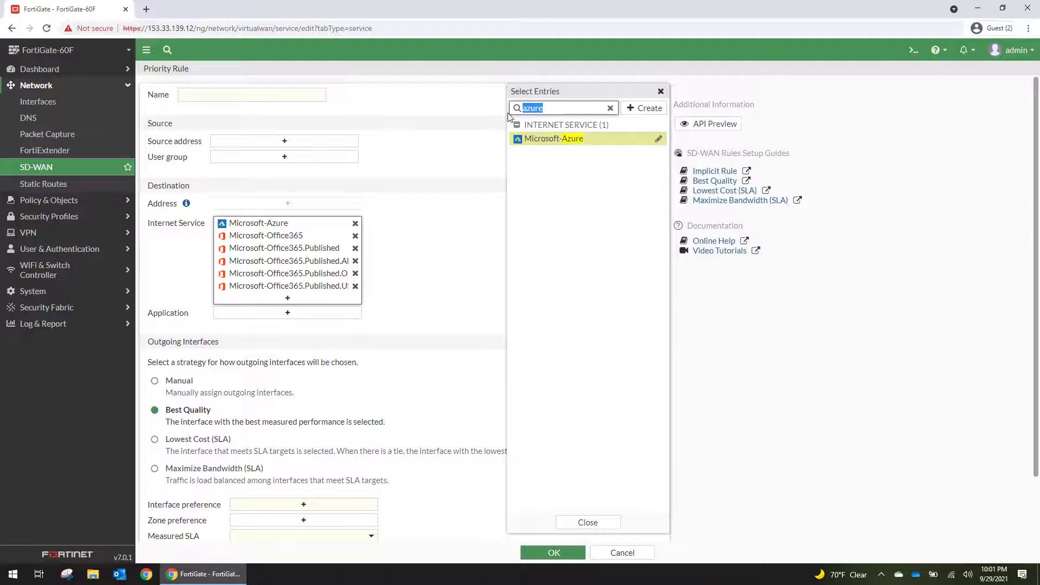
Add the remaining nineteen Microsoft services, Microsoft-DNS through Microsoft-WNS, as destinations
{"action": "type", "text": "microsoft"}
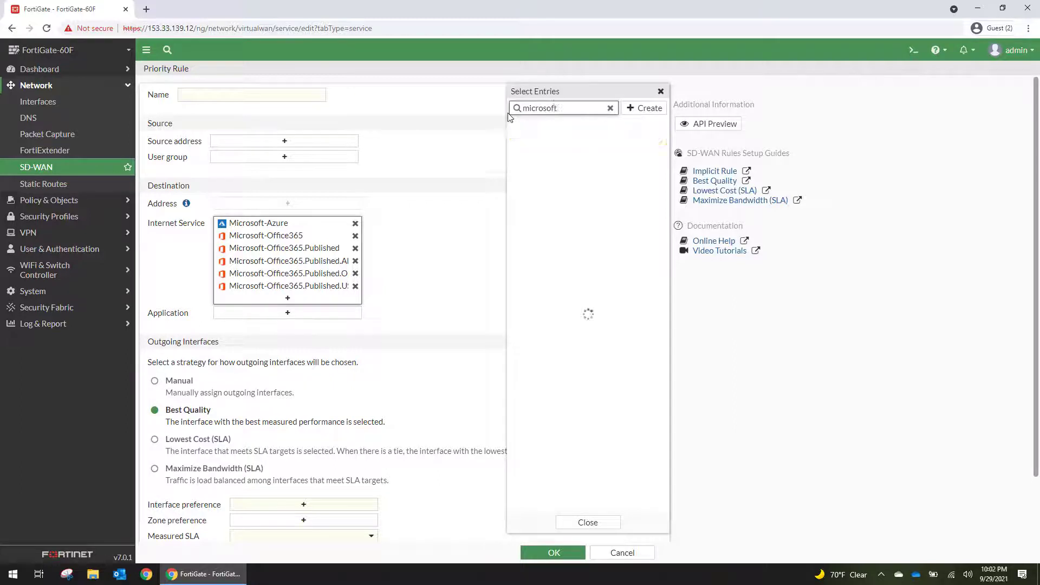
{"action": "left_click", "coordinate": [569, 152]}
{"action": "left_click", "coordinate": [599, 167]}
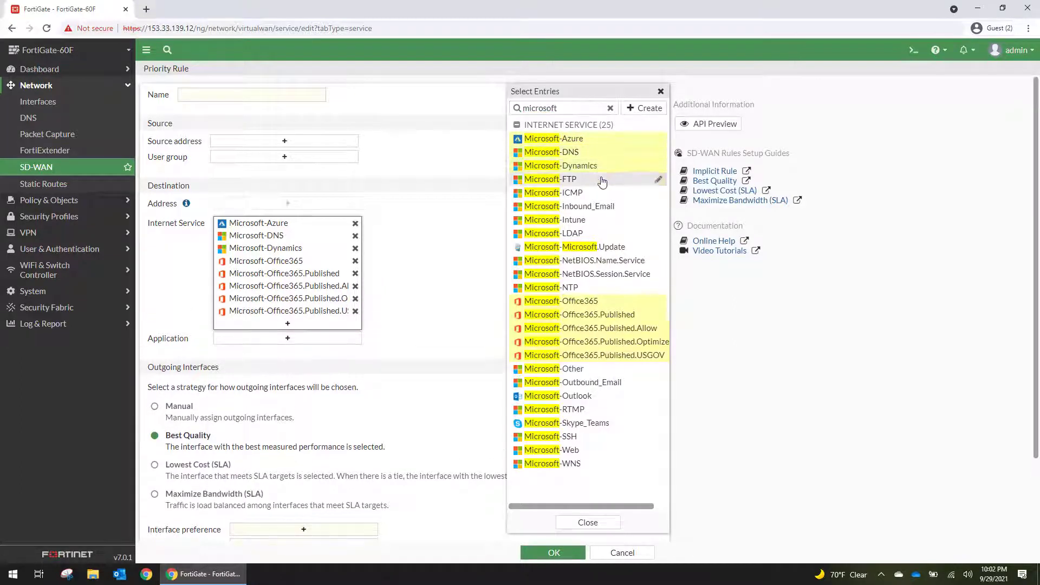
{"action": "left_click", "coordinate": [597, 179]}
{"action": "left_click", "coordinate": [597, 193]}
{"action": "left_click", "coordinate": [597, 206]}
{"action": "left_click", "coordinate": [597, 221]}
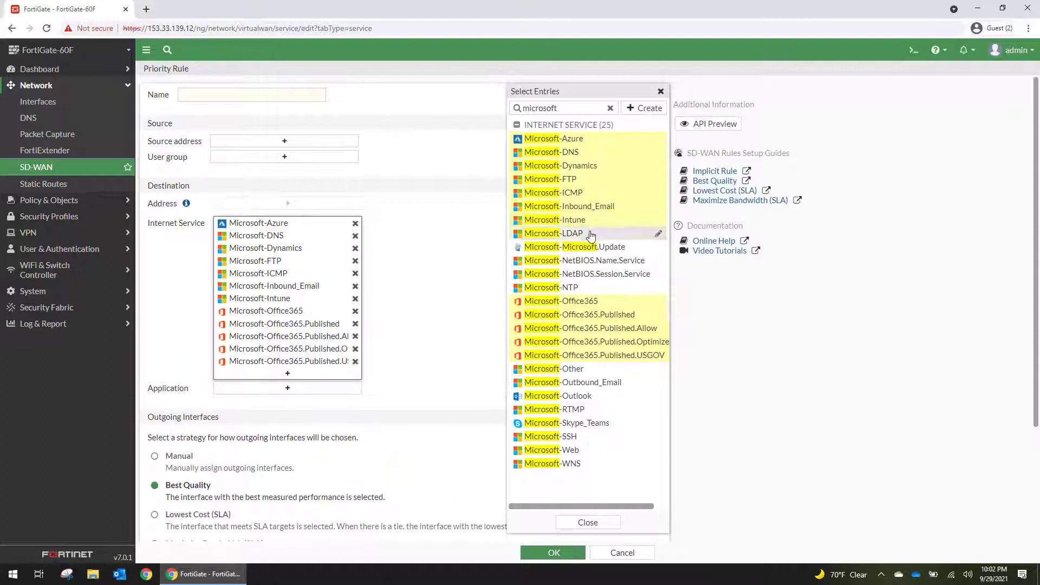
{"action": "left_click", "coordinate": [596, 234]}
{"action": "left_click", "coordinate": [609, 247]}
{"action": "left_click", "coordinate": [612, 261]}
{"action": "left_click", "coordinate": [614, 275]}
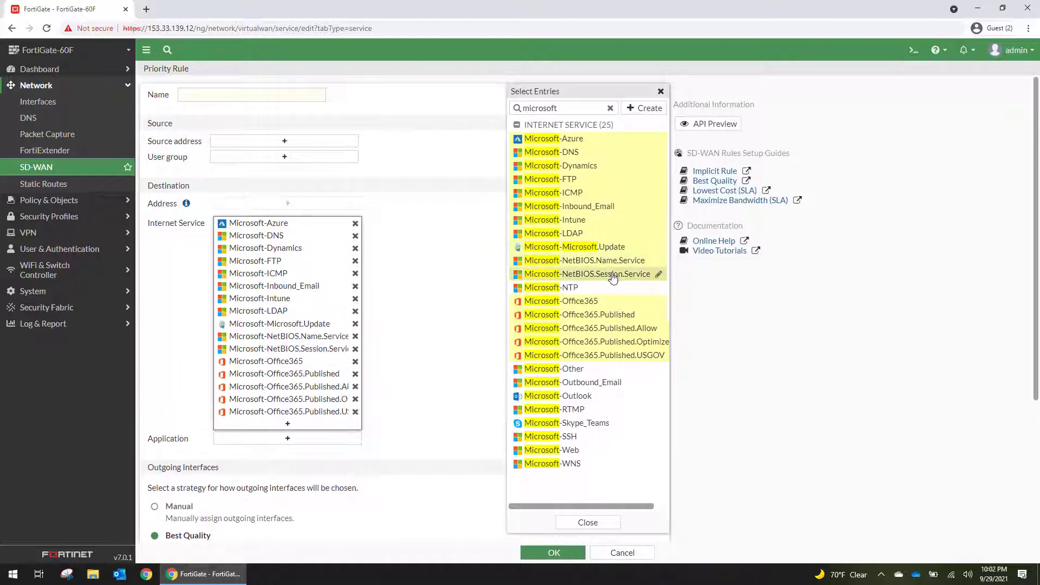
{"action": "left_click", "coordinate": [599, 288]}
{"action": "left_click", "coordinate": [593, 370]}
{"action": "left_click", "coordinate": [596, 383]}
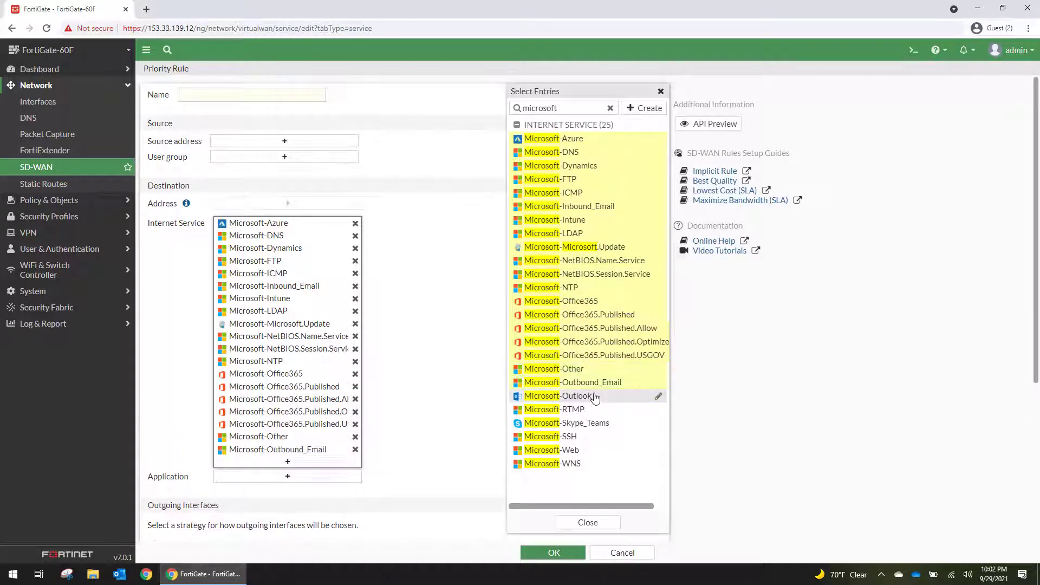
{"action": "left_click", "coordinate": [593, 397]}
{"action": "left_click", "coordinate": [592, 410]}
{"action": "left_click", "coordinate": [589, 424]}
{"action": "left_click", "coordinate": [586, 442]}
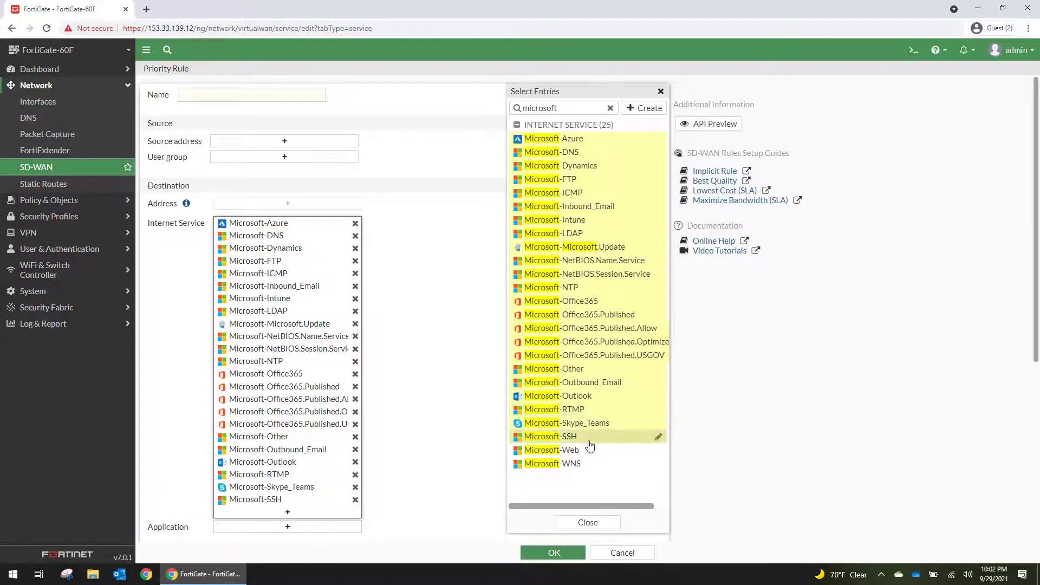
{"action": "left_click", "coordinate": [585, 449]}
{"action": "left_click", "coordinate": [580, 463]}
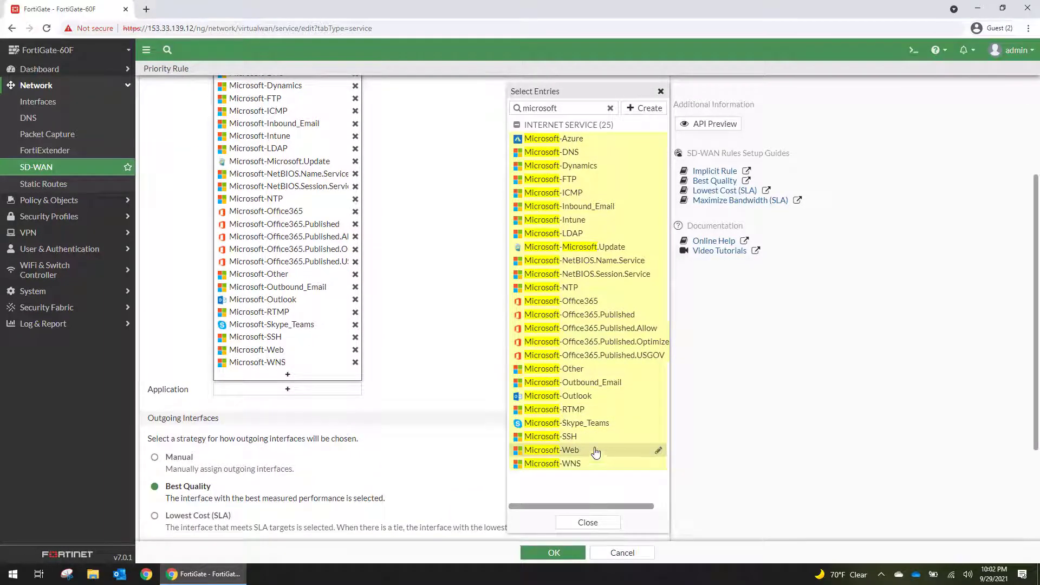
{"action": "left_click", "coordinate": [588, 522]}
Make the rule prefer the CCG Fiber (wan1) interface and the SASE zone
{"action": "scroll", "coordinate": [434, 342], "scroll_direction": "up", "scroll_amount": 3}
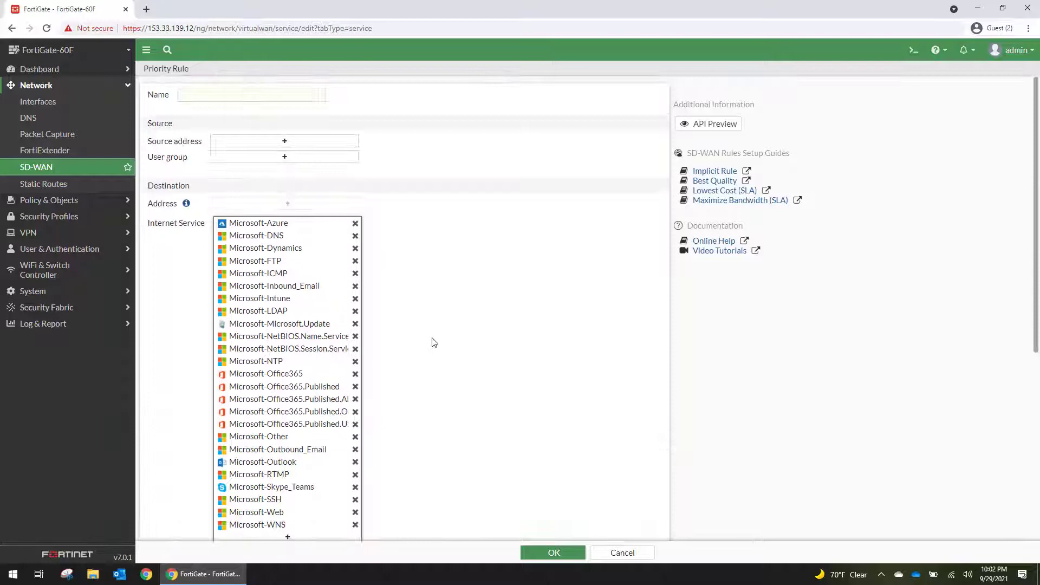
{"action": "scroll", "coordinate": [432, 342], "scroll_direction": "down", "scroll_amount": 4}
{"action": "scroll", "coordinate": [480, 390], "scroll_direction": "down", "scroll_amount": 2}
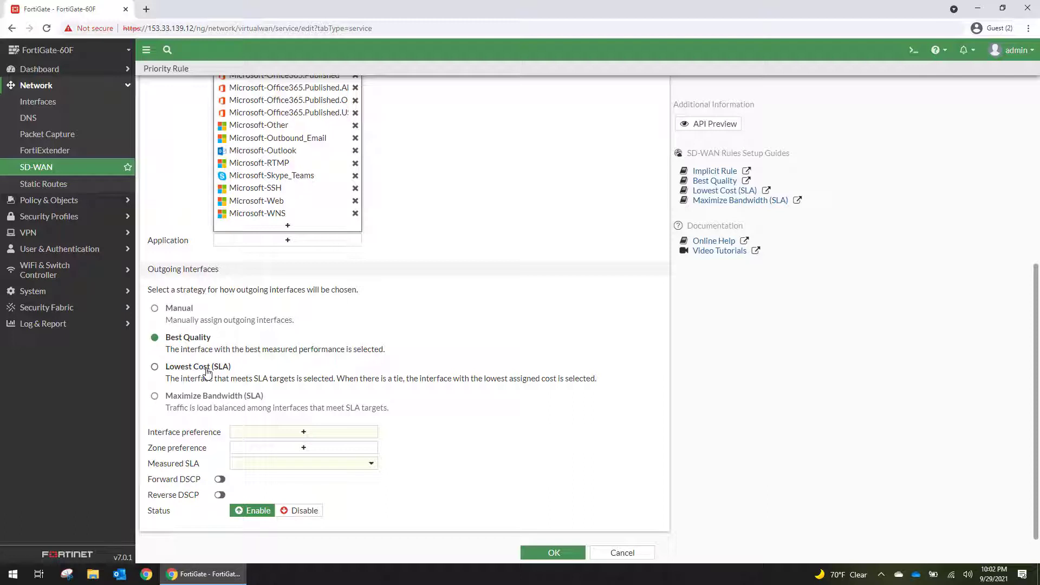
{"action": "left_click", "coordinate": [295, 432]}
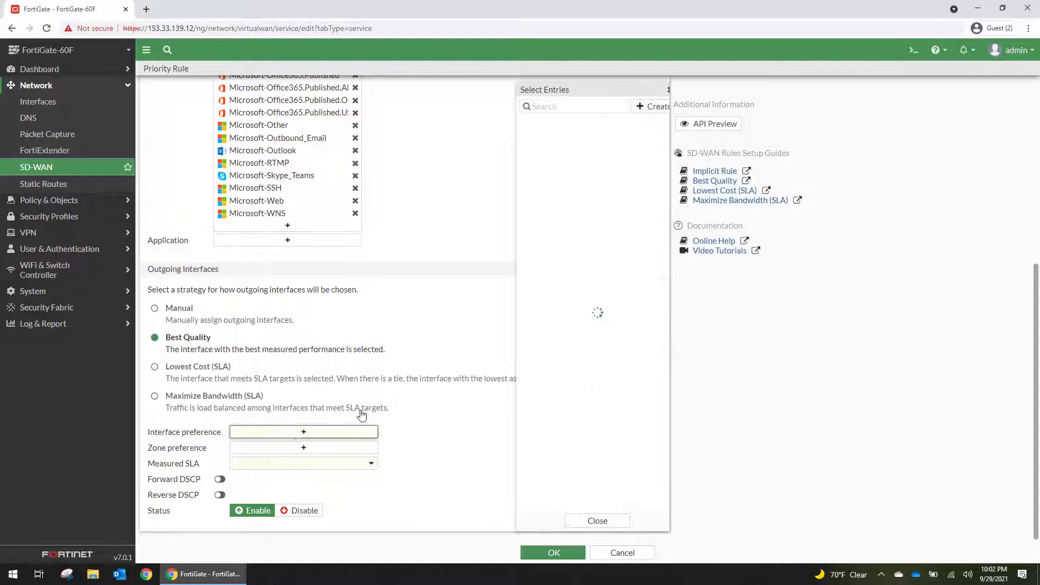
{"action": "left_click", "coordinate": [585, 136]}
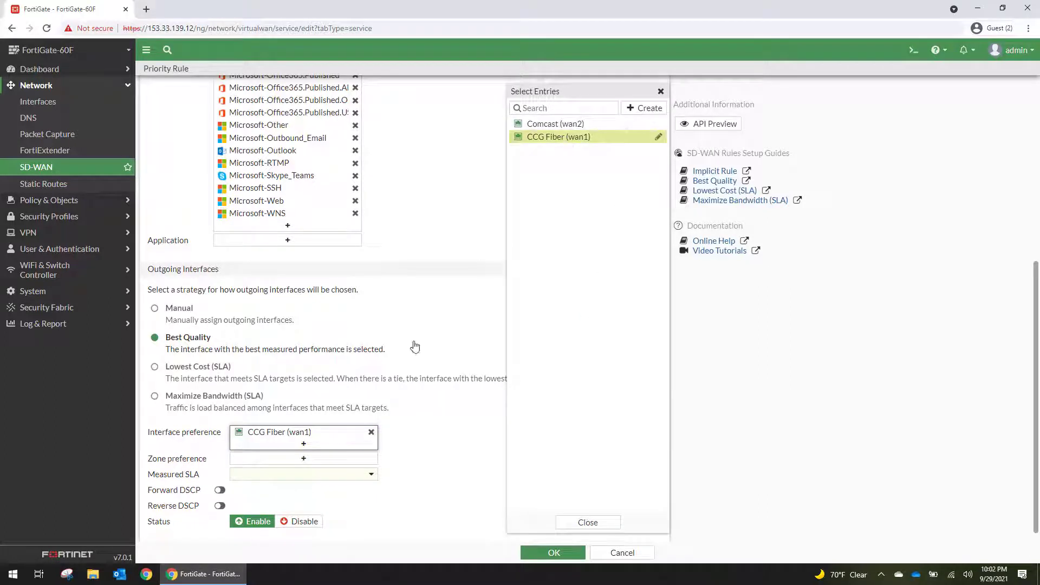
{"action": "left_click", "coordinate": [289, 459]}
{"action": "left_click", "coordinate": [555, 138]}
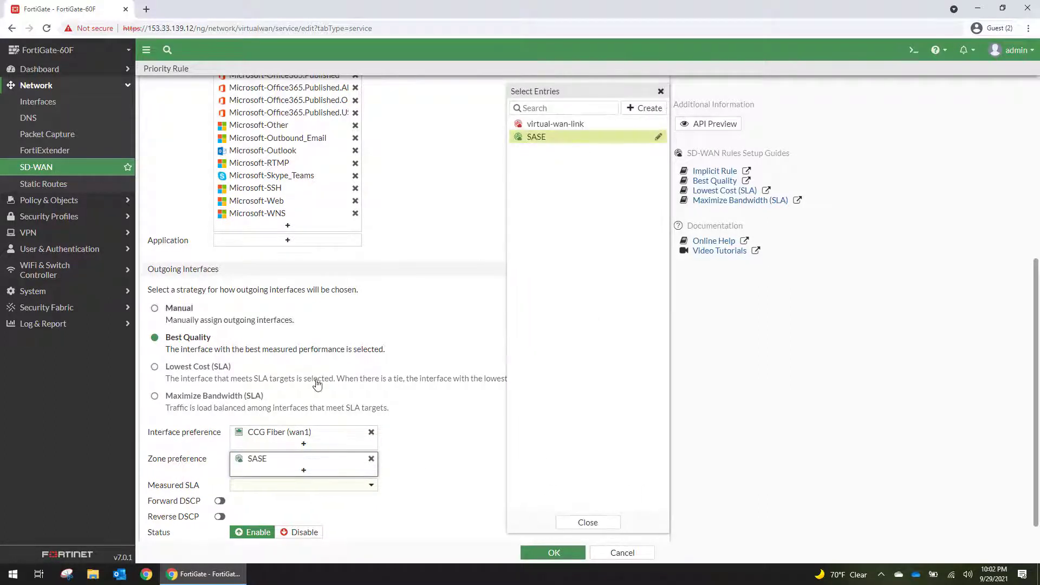
Choose Google DNS as the rule's measured SLA
{"action": "left_click", "coordinate": [292, 486]}
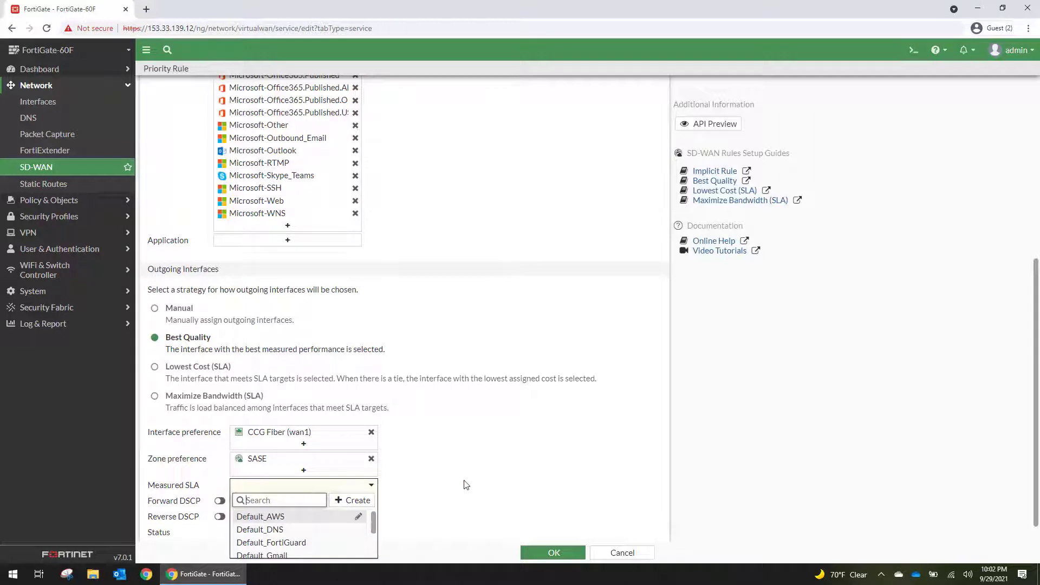
{"action": "scroll", "coordinate": [464, 483], "scroll_direction": "down", "scroll_amount": 1}
{"action": "left_click", "coordinate": [371, 463]}
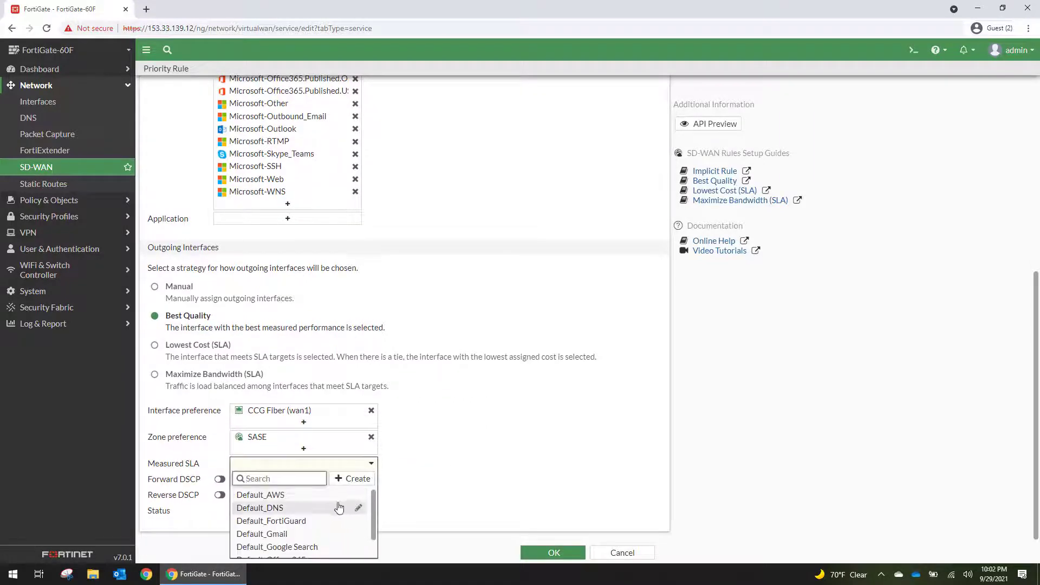
{"action": "scroll", "coordinate": [373, 512], "scroll_direction": "down", "scroll_amount": 1}
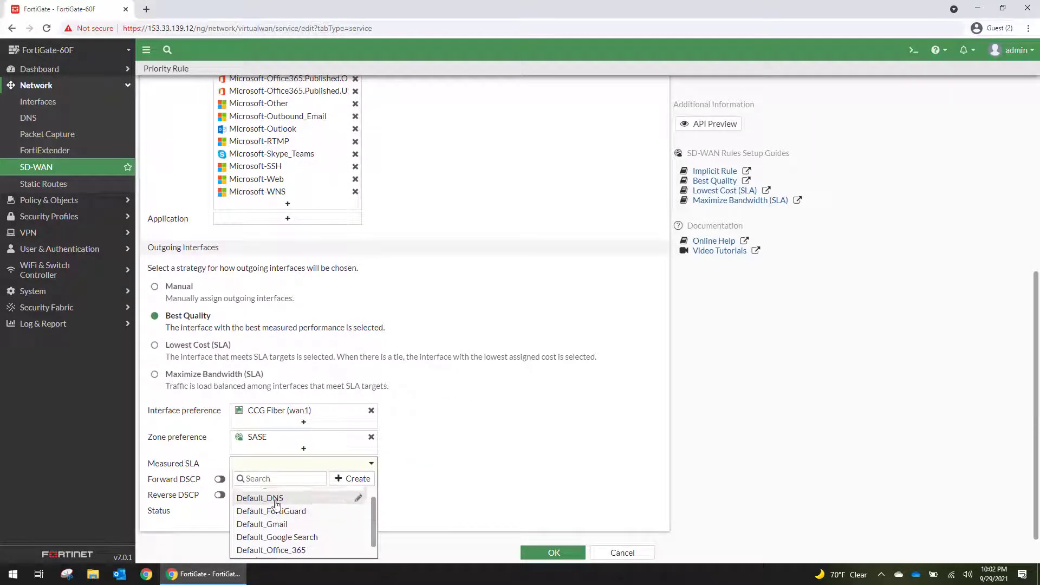
{"action": "scroll", "coordinate": [304, 534], "scroll_direction": "down", "scroll_amount": 1}
{"action": "left_click", "coordinate": [271, 550]}
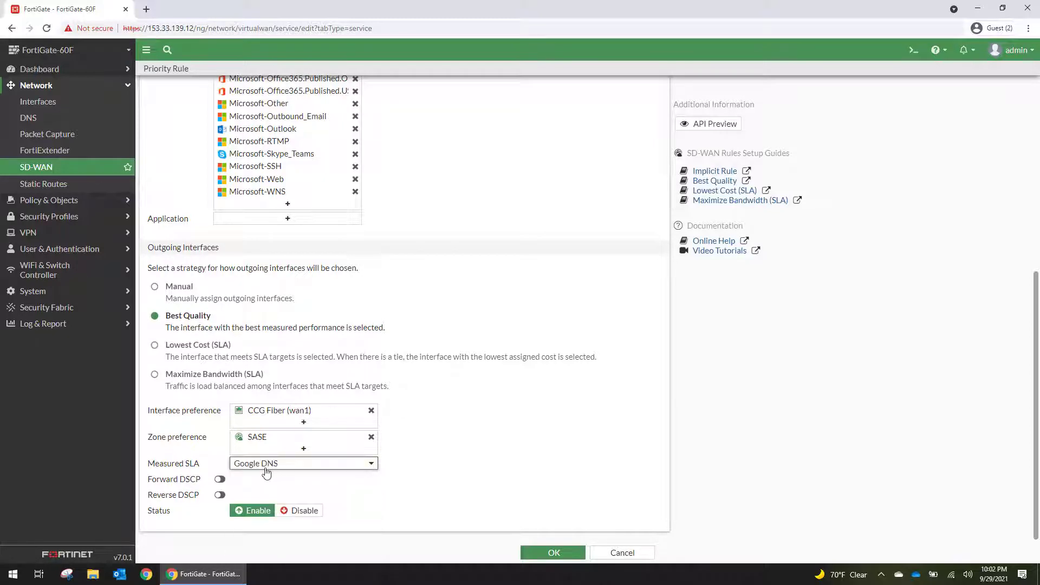
Name the rule OptimizeMicrosoftServices, removing the spaces from 'Optimize Microsoft Services'
{"action": "left_click", "coordinate": [538, 552]}
{"action": "left_click", "coordinate": [234, 92]}
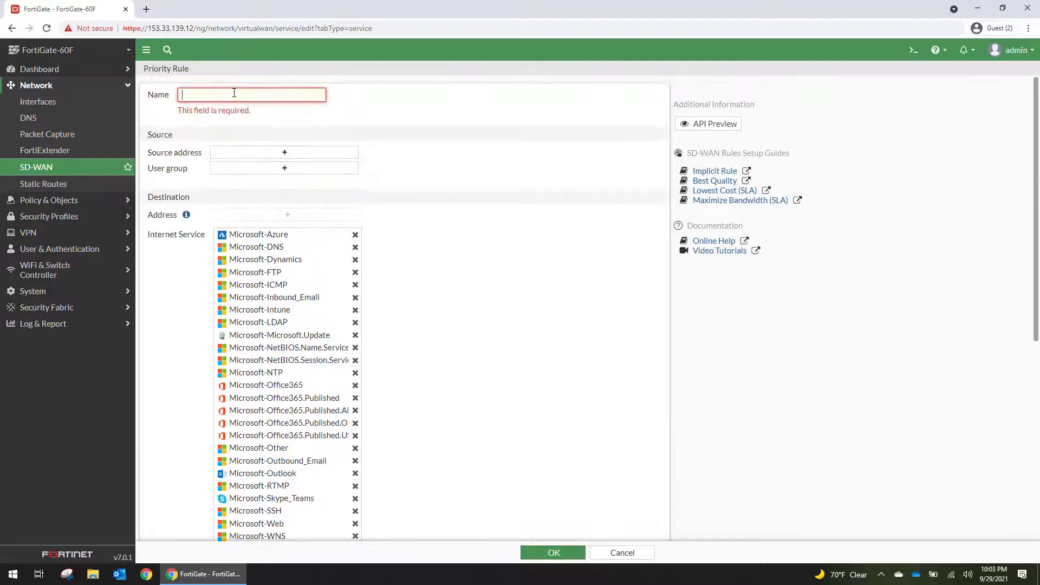
{"action": "type", "text": "Opt"}
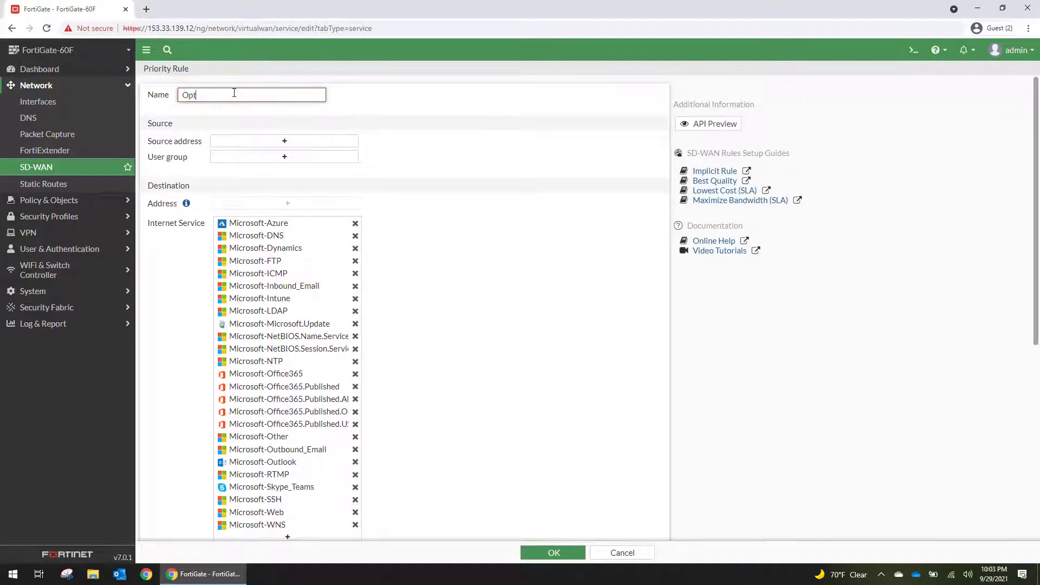
{"action": "type", "text": "imize Microsoft Ser"}
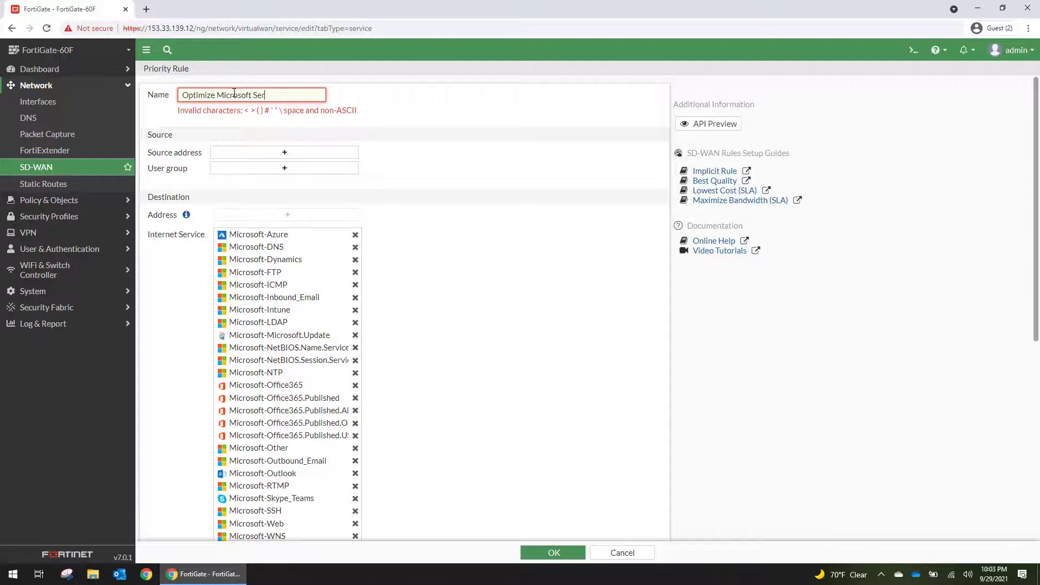
{"action": "type", "text": "vices"}
{"action": "key", "text": "BackSpace"}
{"action": "key", "text": "BackSpace"}
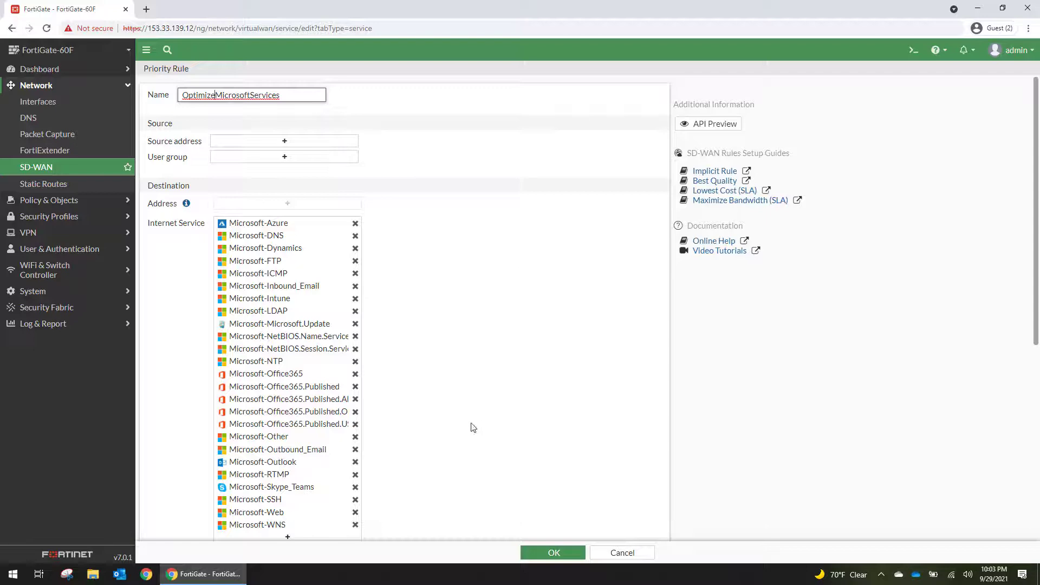
{"action": "scroll", "coordinate": [515, 412], "scroll_direction": "down", "scroll_amount": 5}
{"action": "scroll", "coordinate": [514, 423], "scroll_direction": "up", "scroll_amount": 5}
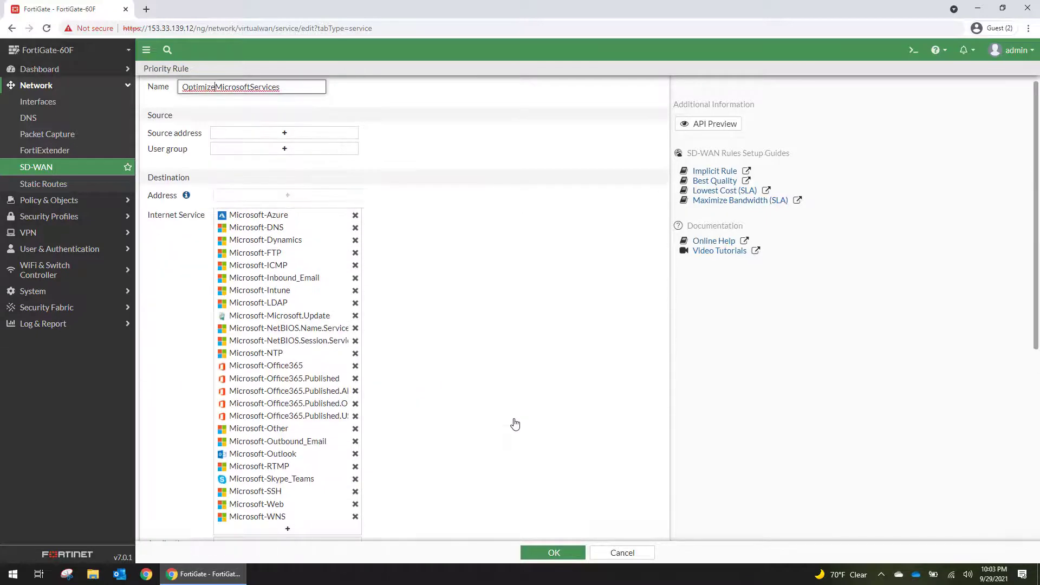
{"action": "scroll", "coordinate": [516, 421], "scroll_direction": "down", "scroll_amount": 5}
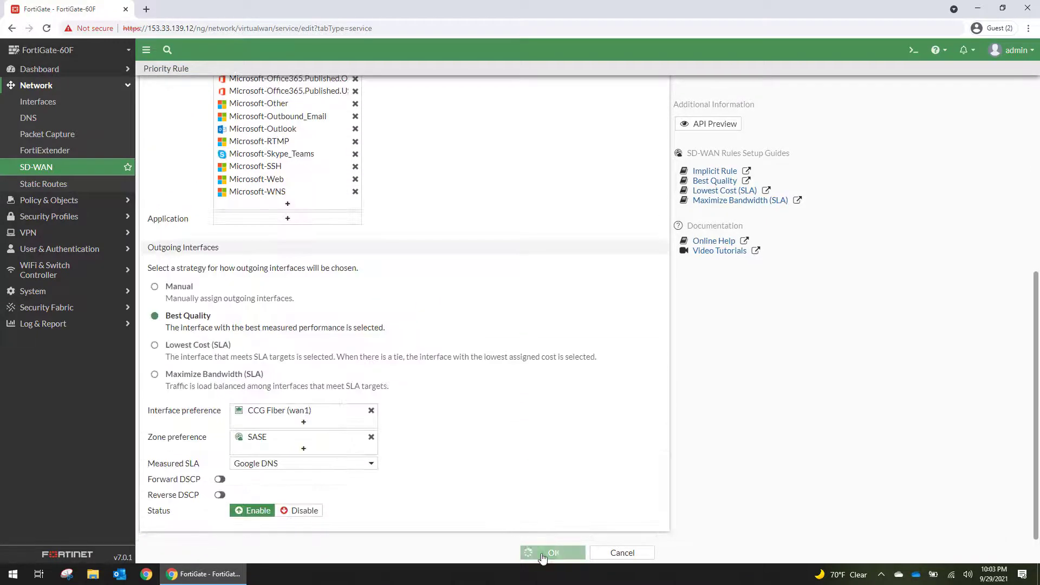
Save the OptimizeMicrosoftServices rule and review the Performance SLA results
{"action": "left_click", "coordinate": [534, 552]}
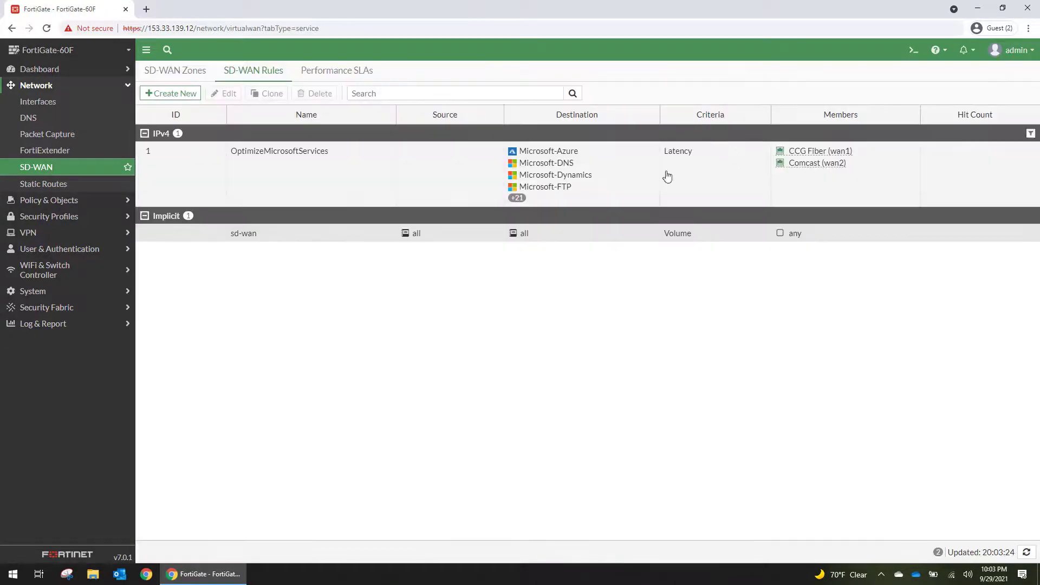
{"action": "left_click", "coordinate": [338, 75]}
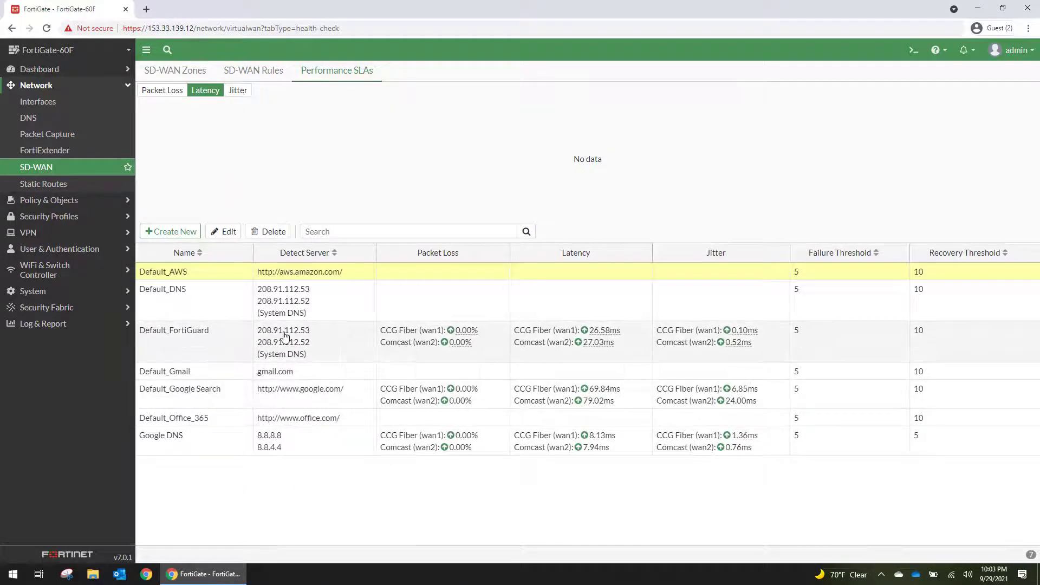
{"action": "left_click", "coordinate": [246, 73]}
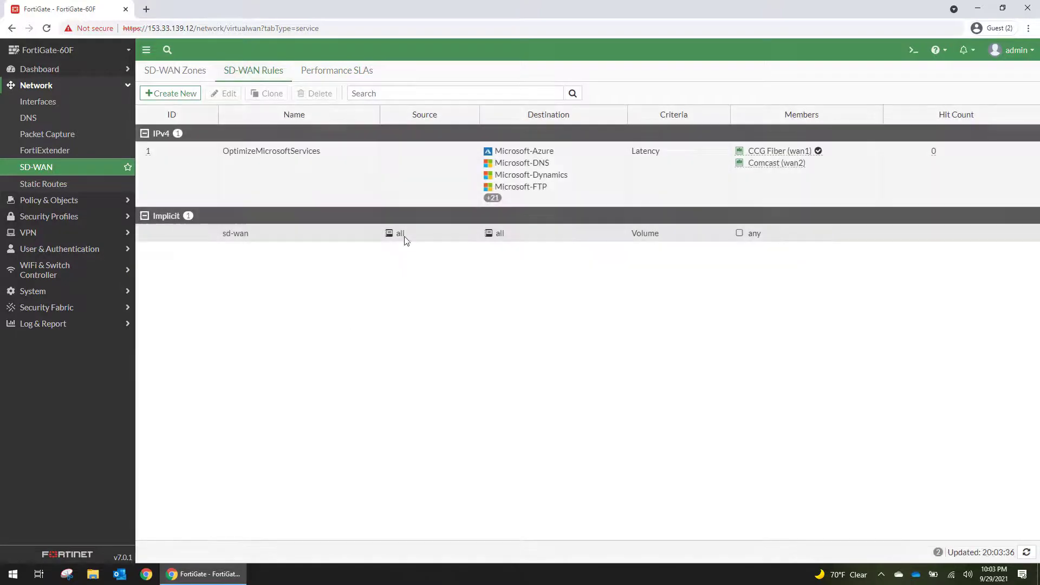
Check that the SASE zone holds Comcast (wan2) and CCG Fiber (wan1), then show Network Interfaces
{"action": "left_click", "coordinate": [172, 78]}
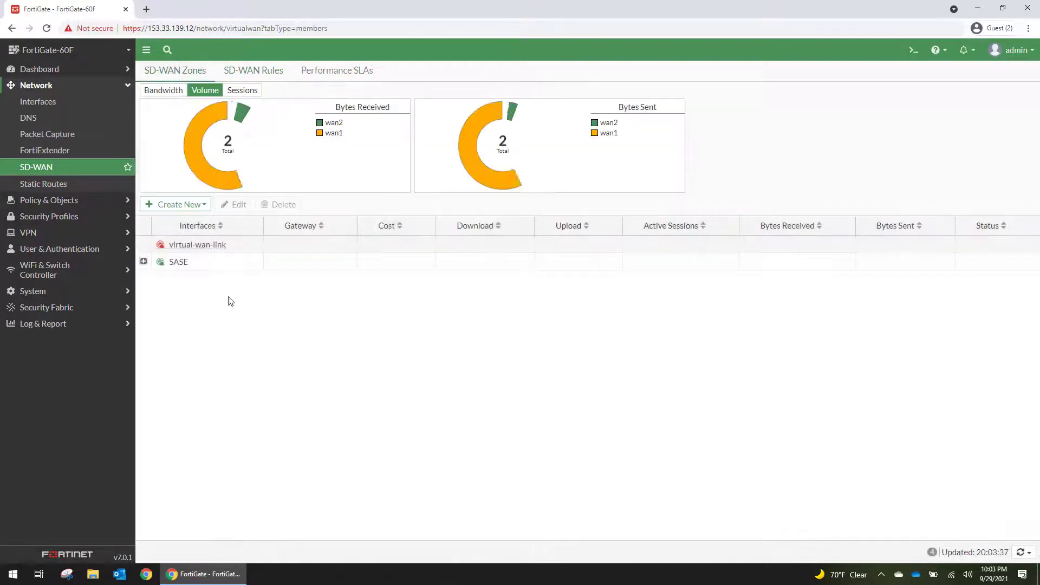
{"action": "left_click", "coordinate": [143, 262]}
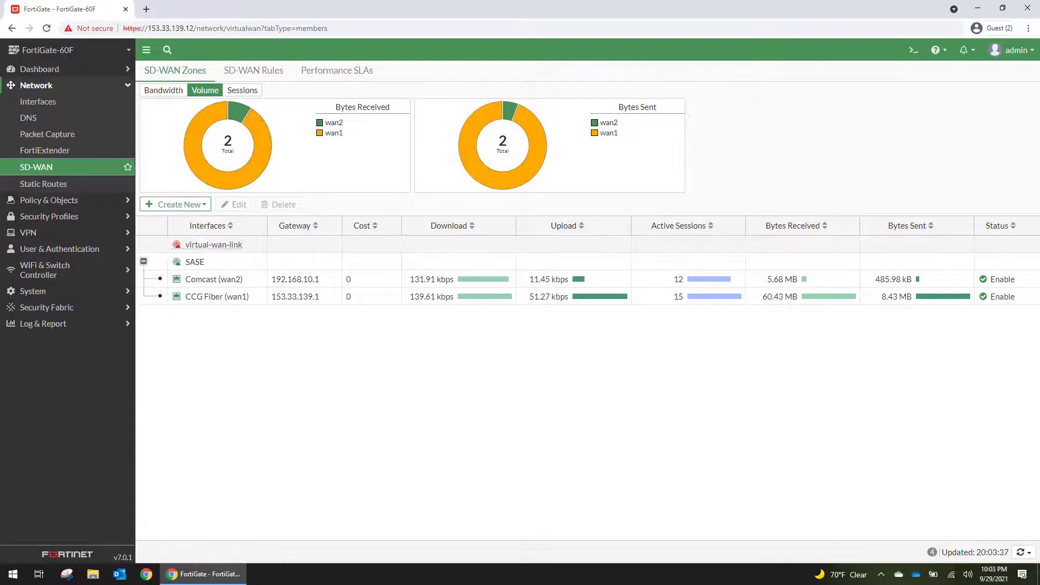
{"action": "left_click", "coordinate": [71, 107]}
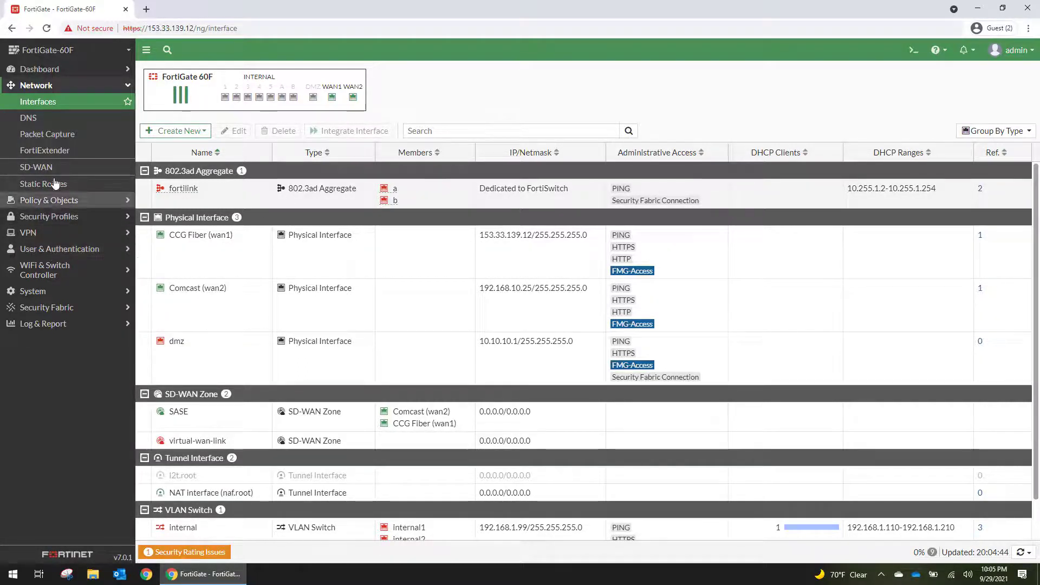
Limit the administrator accounts to trusted hosts 153.33.145.0/24 and 192.168.1.0/24, then return to SD-WAN Zones
{"action": "left_click", "coordinate": [65, 293]}
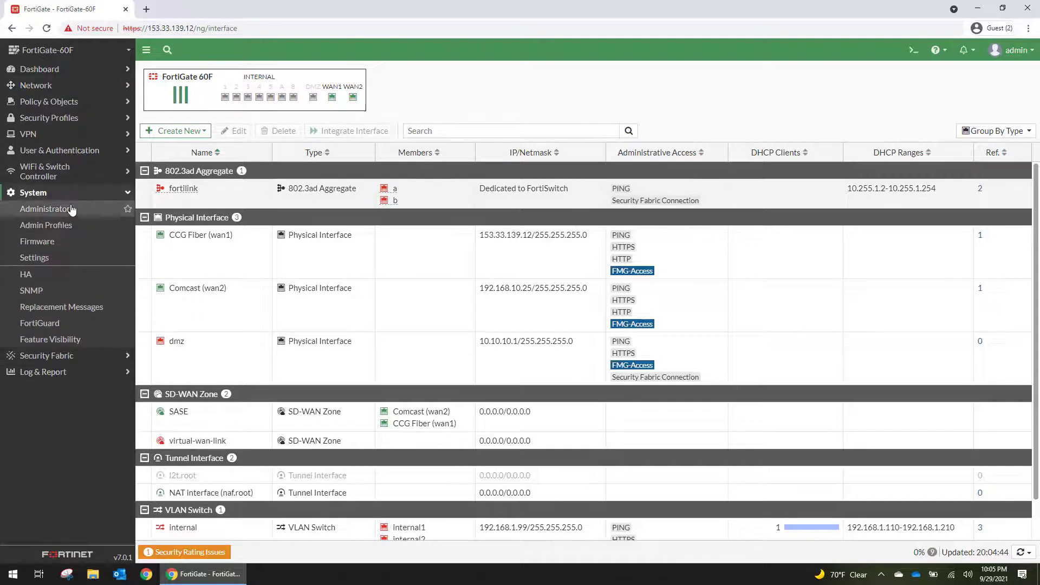
{"action": "left_click", "coordinate": [70, 210]}
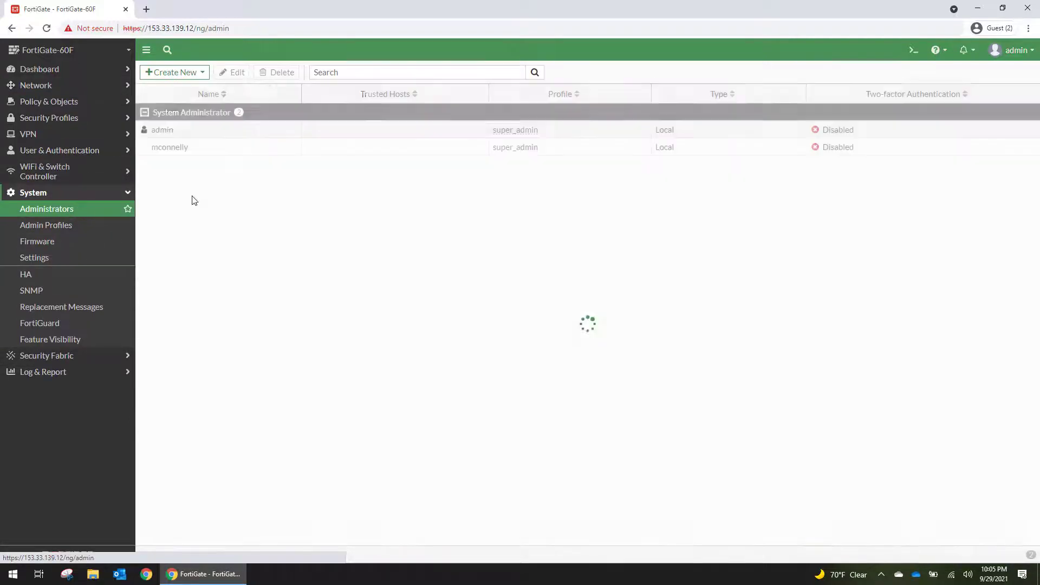
{"action": "double_click", "coordinate": [177, 131]}
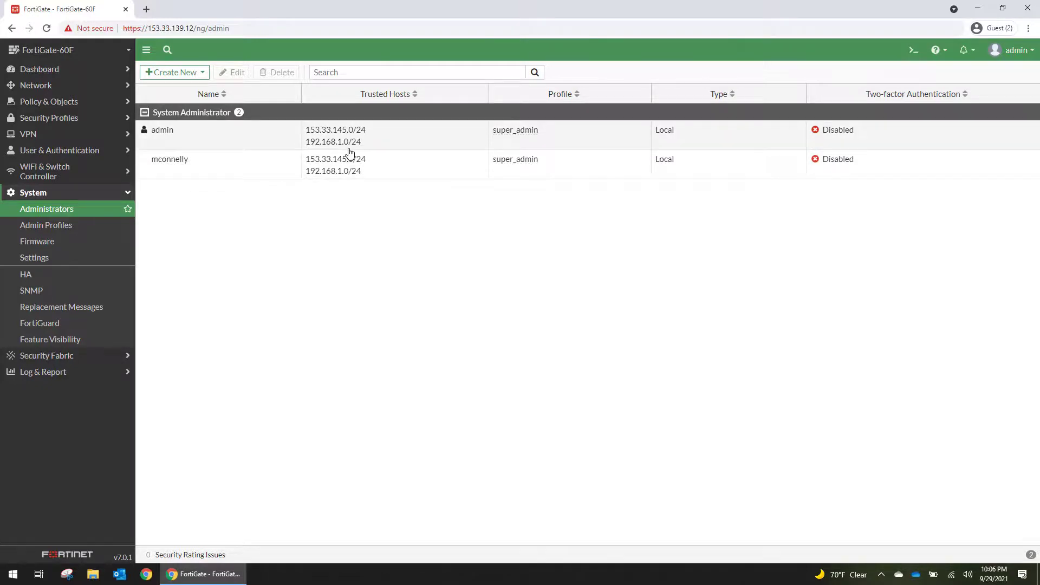
{"action": "key", "text": "alt+Left"}
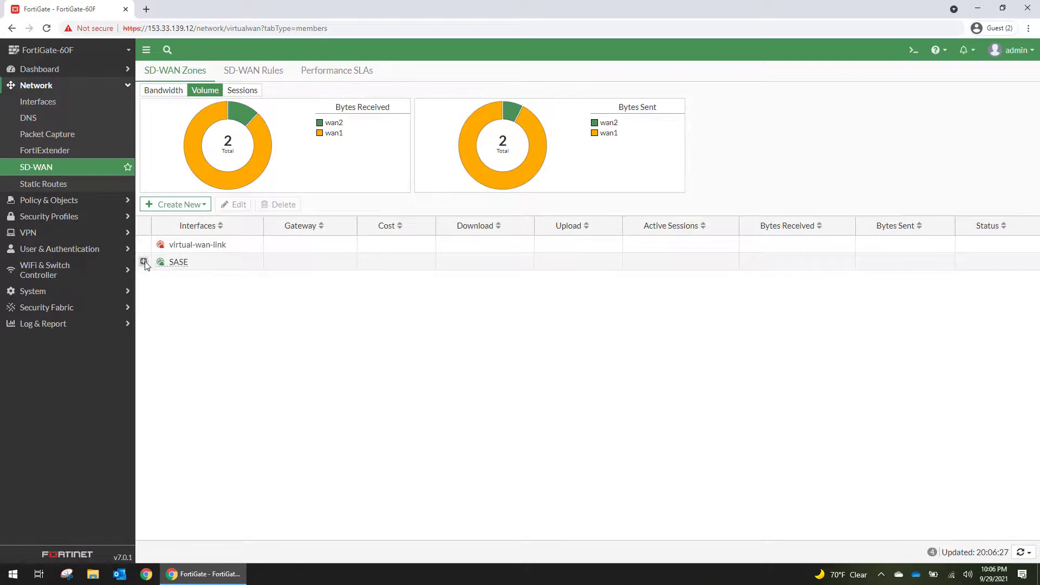
Select Comcast (wan2) in the SASE zone, then view per-link packet loss, latency and jitter in Performance SLAs
{"action": "left_click", "coordinate": [144, 262]}
{"action": "left_click", "coordinate": [292, 279]}
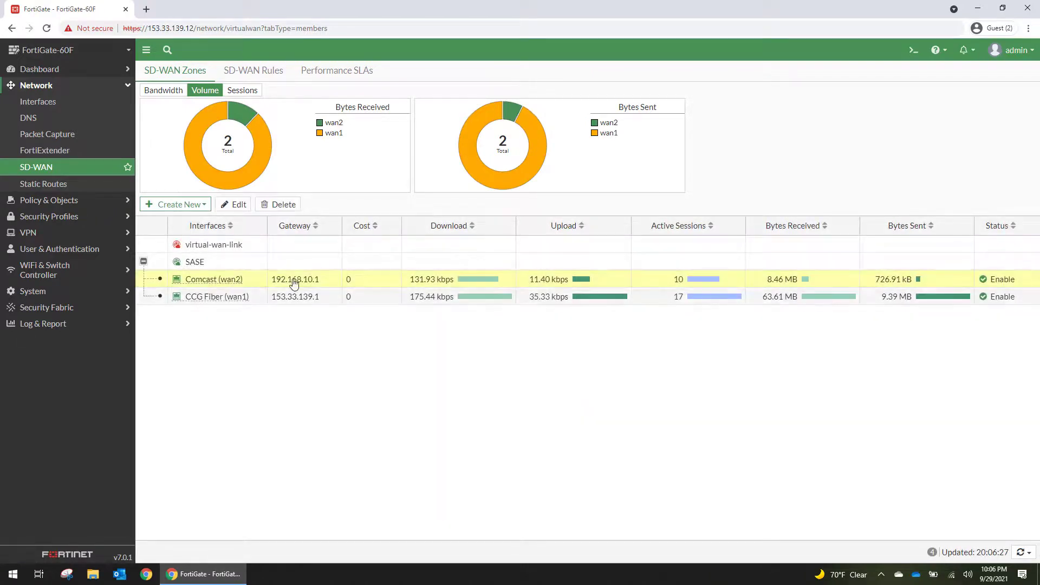
{"action": "left_click", "coordinate": [240, 72]}
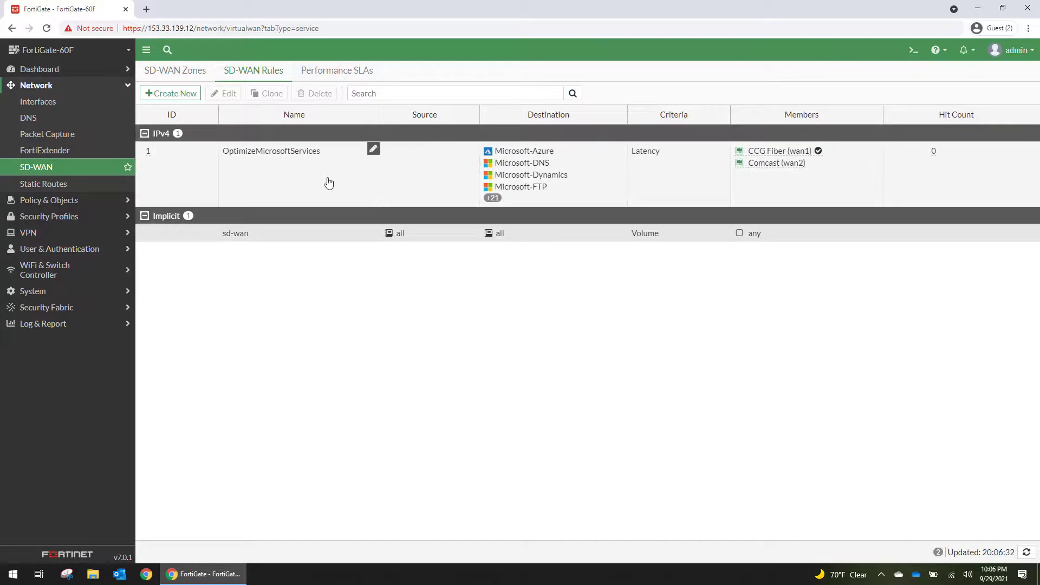
{"action": "left_click", "coordinate": [317, 73]}
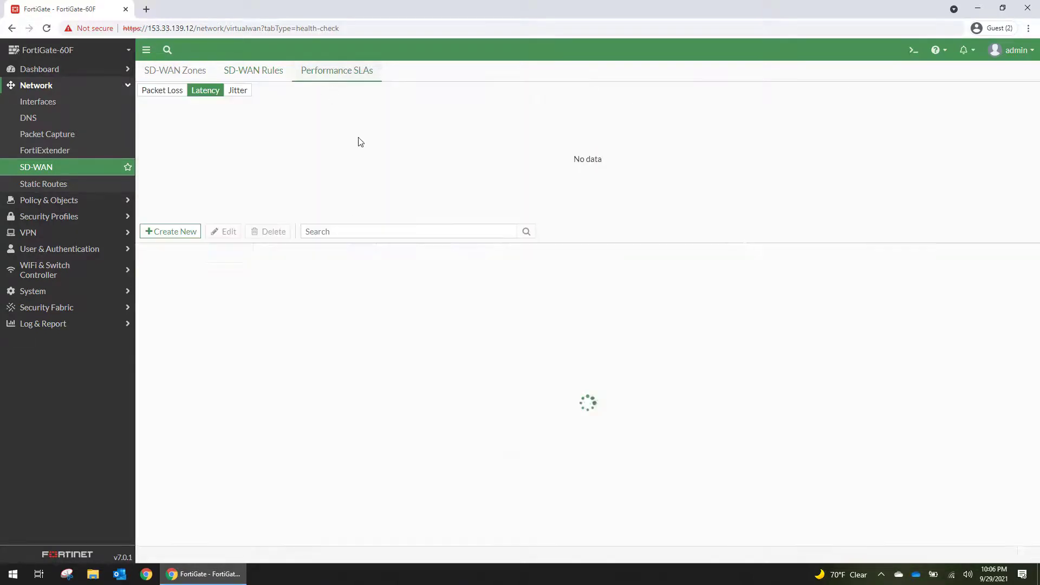